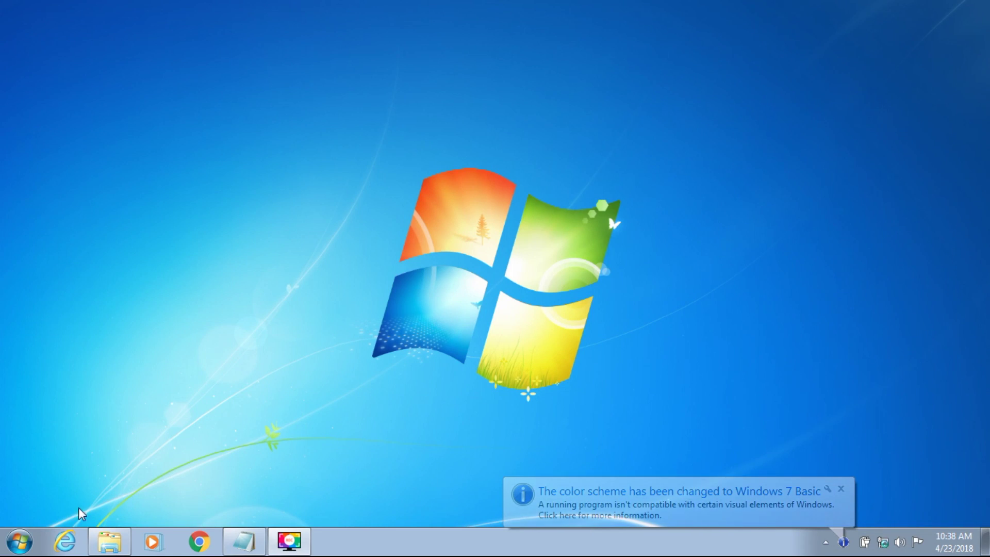
- Open the Local Area Connection Properties dialog through Network and Sharing Center's adapter settings
click(16, 542)
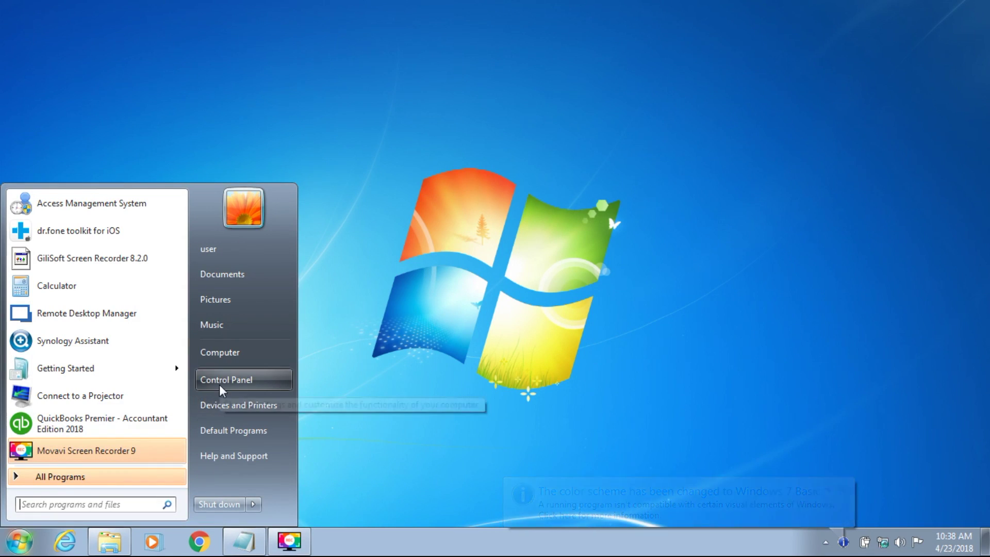
click(219, 382)
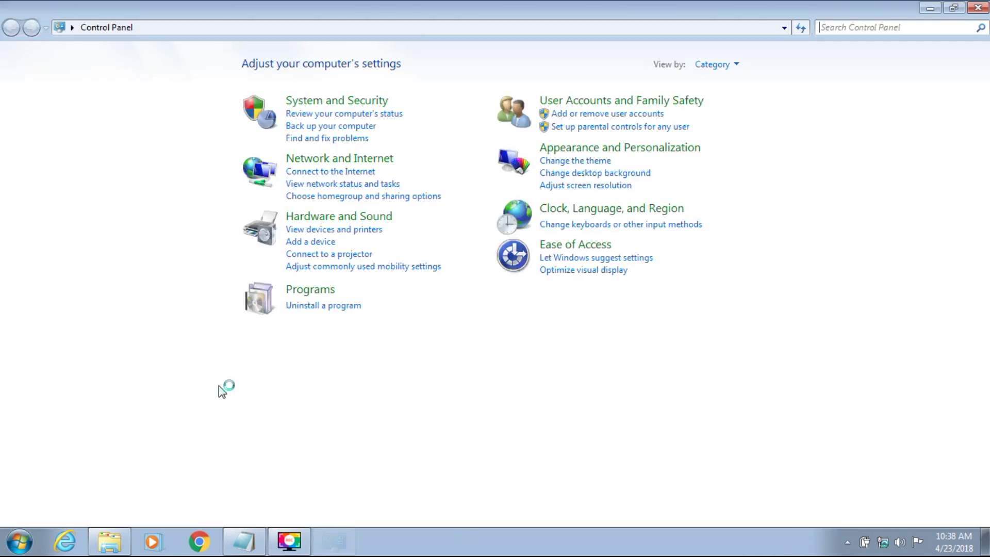
click(320, 159)
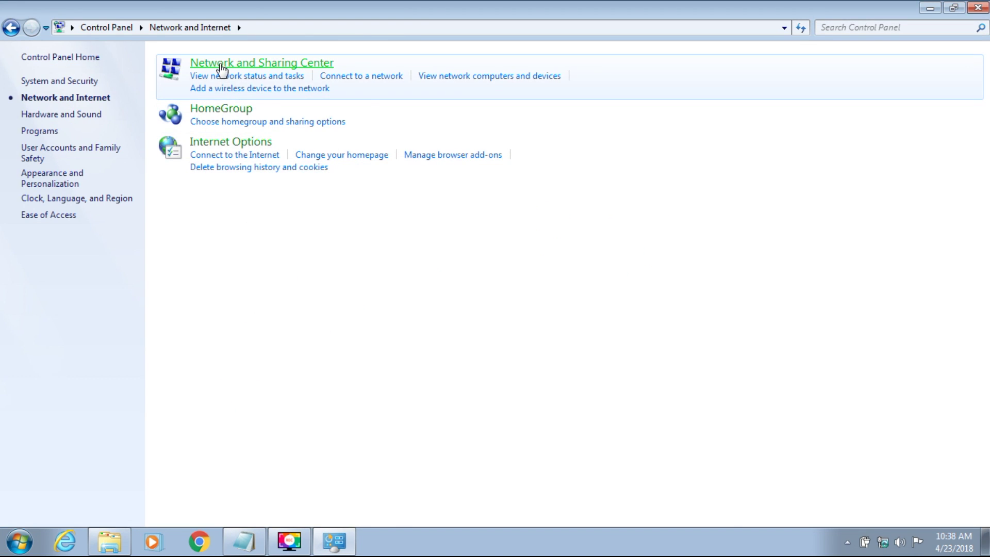
click(220, 66)
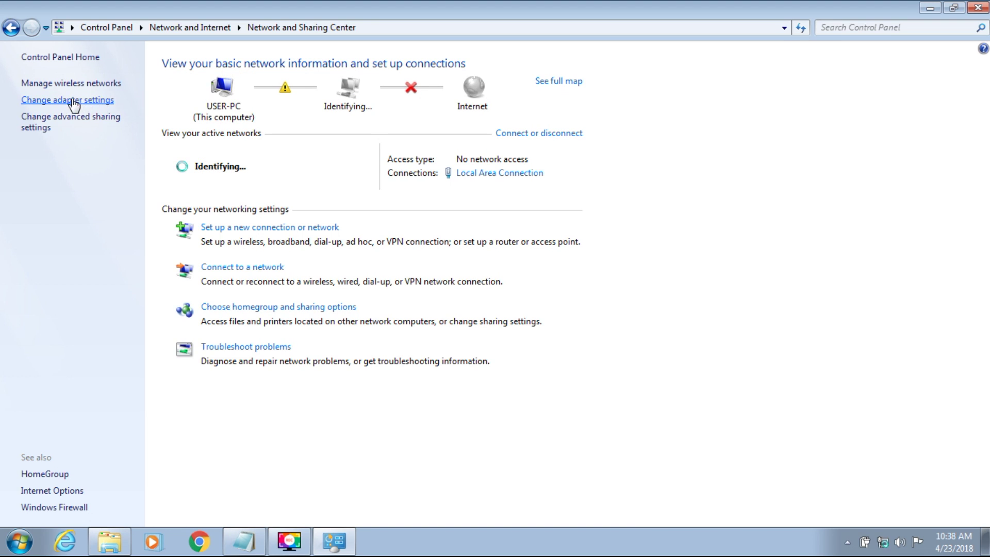
click(81, 103)
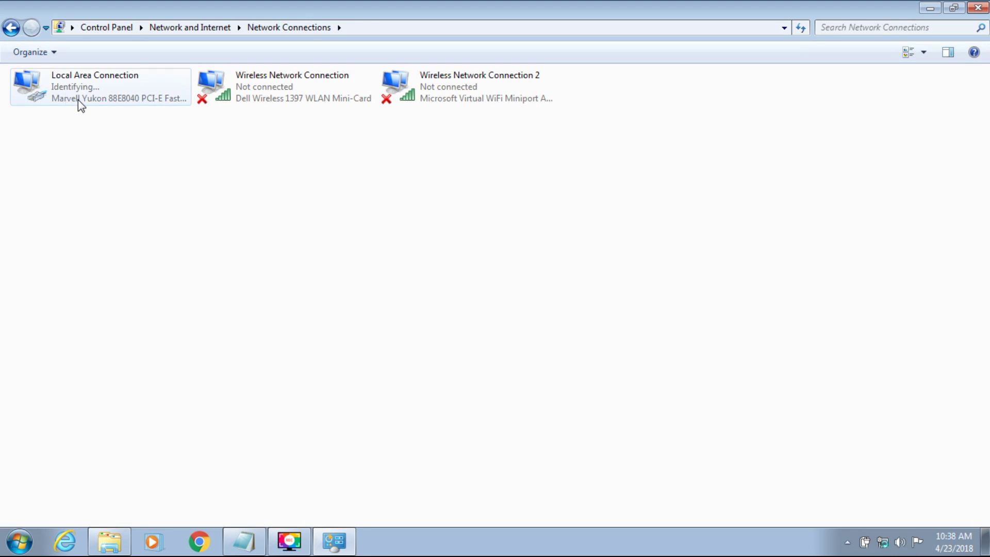
click(55, 88)
right_click(54, 88)
click(93, 226)
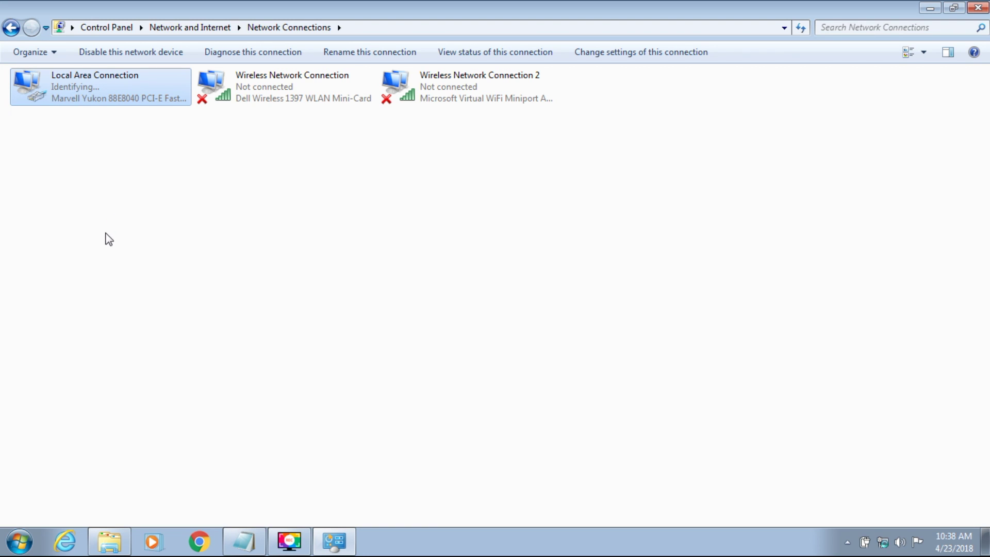
drag(258, 228, 256, 242)
- Set the adapter's IPv4 to static 192.168.1.60 with subnet mask 255.255.255.0 and apply
click(153, 230)
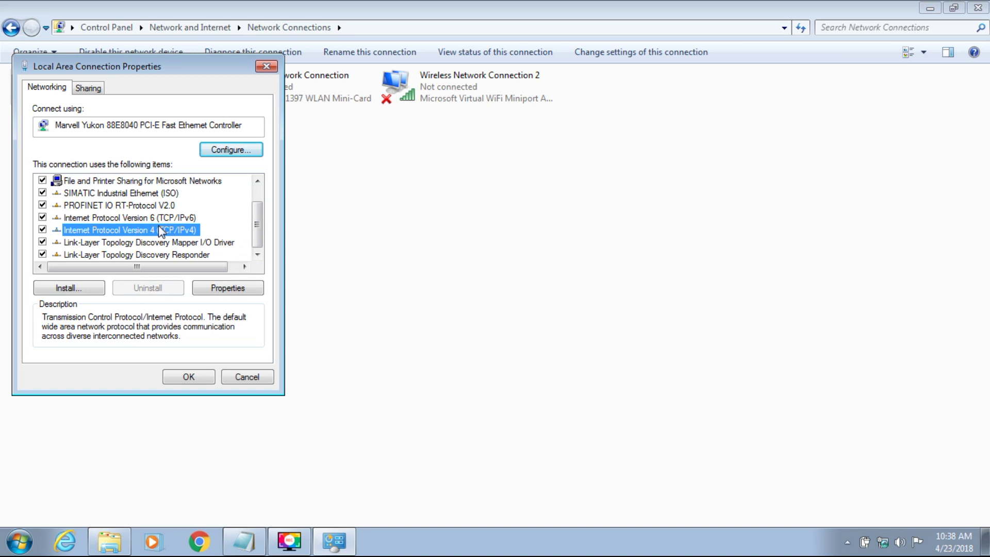
double_click(159, 230)
click(165, 222)
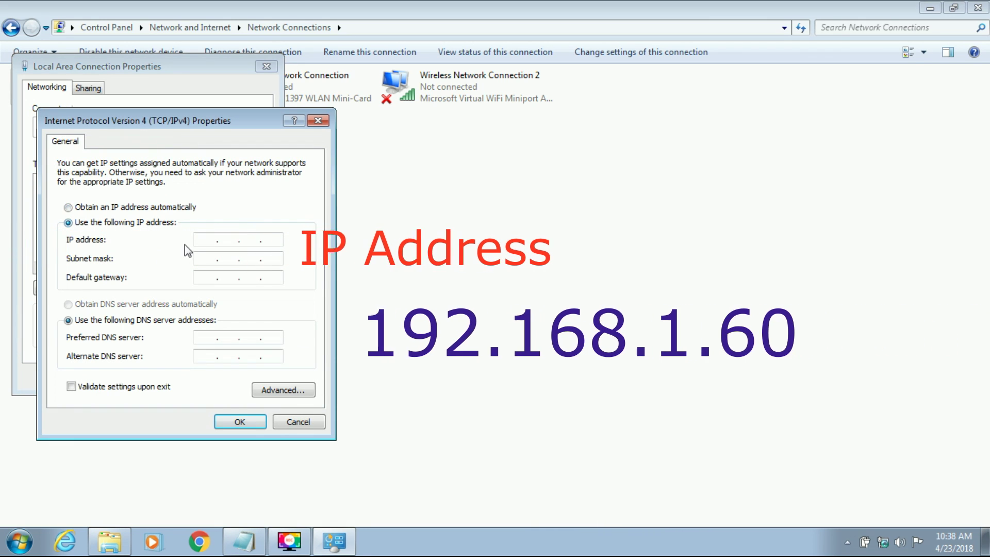
click(198, 239)
text(192 . 168 . 1 . 60)
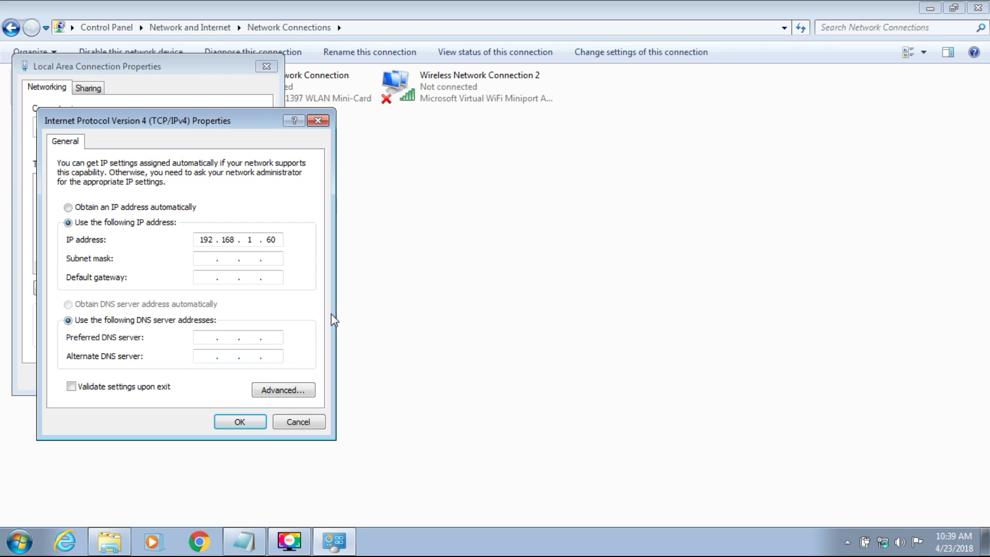
click(205, 258)
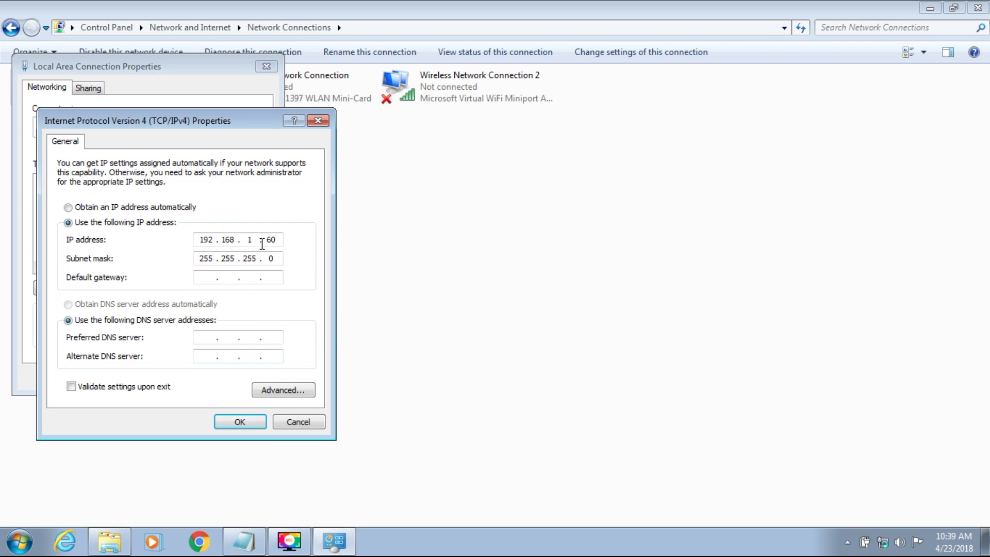
click(249, 423)
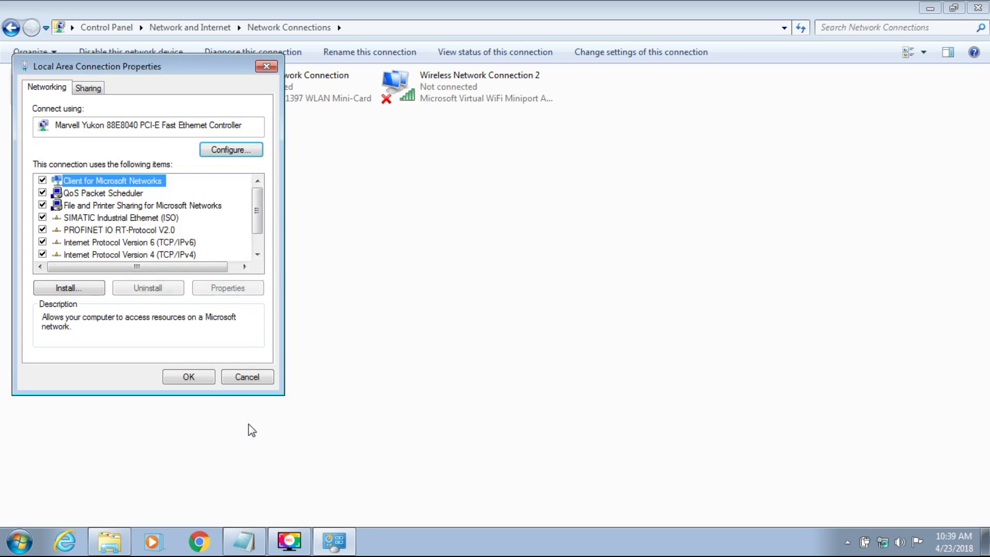
click(189, 378)
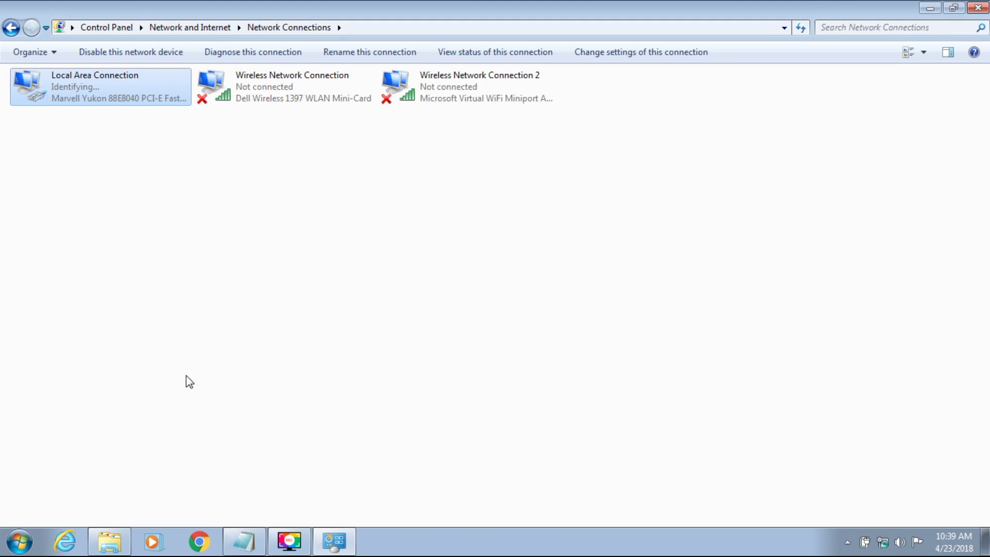
- Close Network Connections, launch Internet Explorer and browse to 192.168.1.20
click(977, 8)
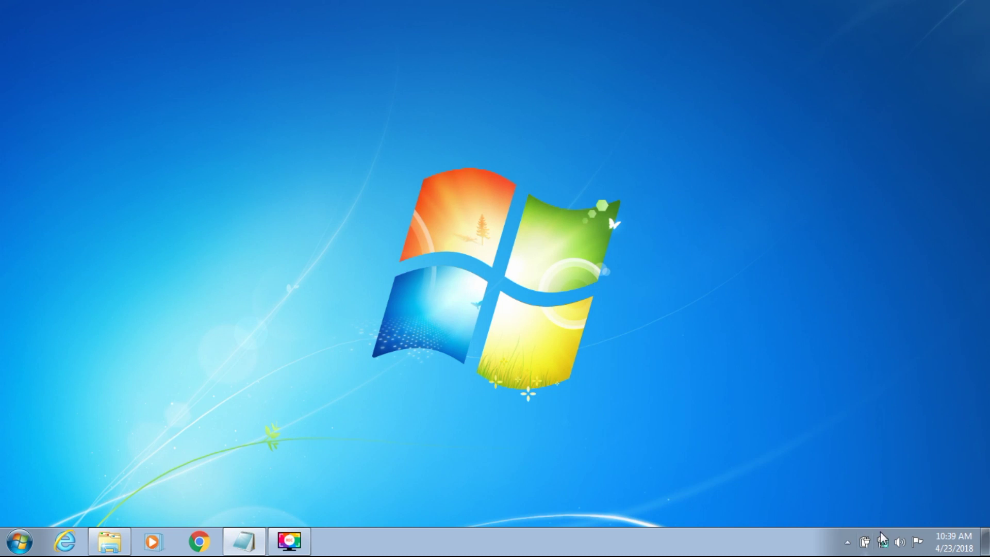
mouse_move(883, 549)
click(56, 545)
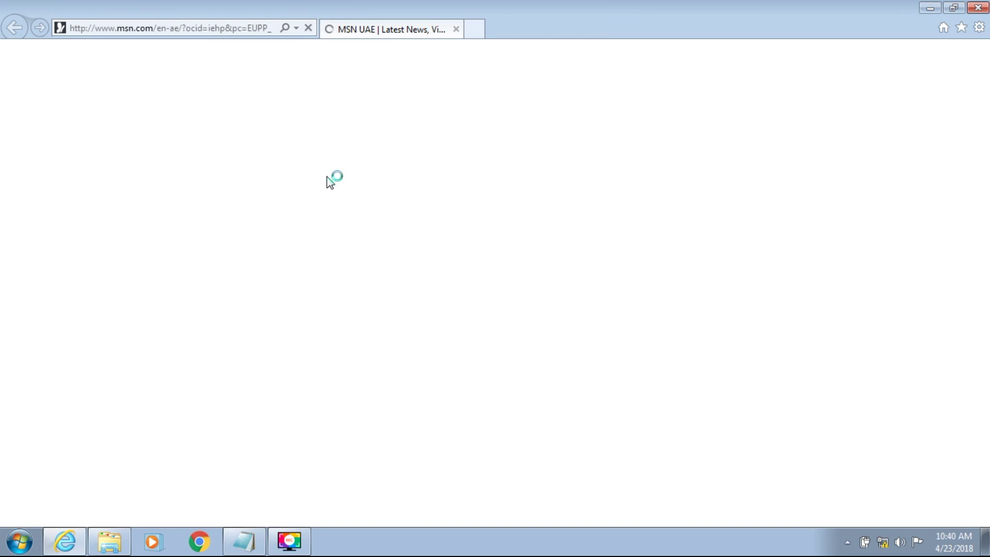
click(223, 30)
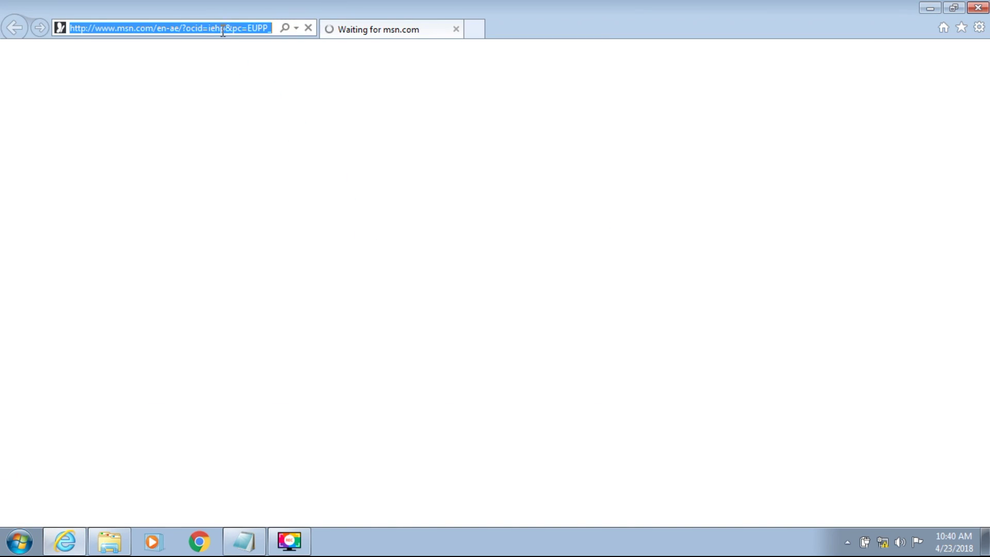
text(192.)
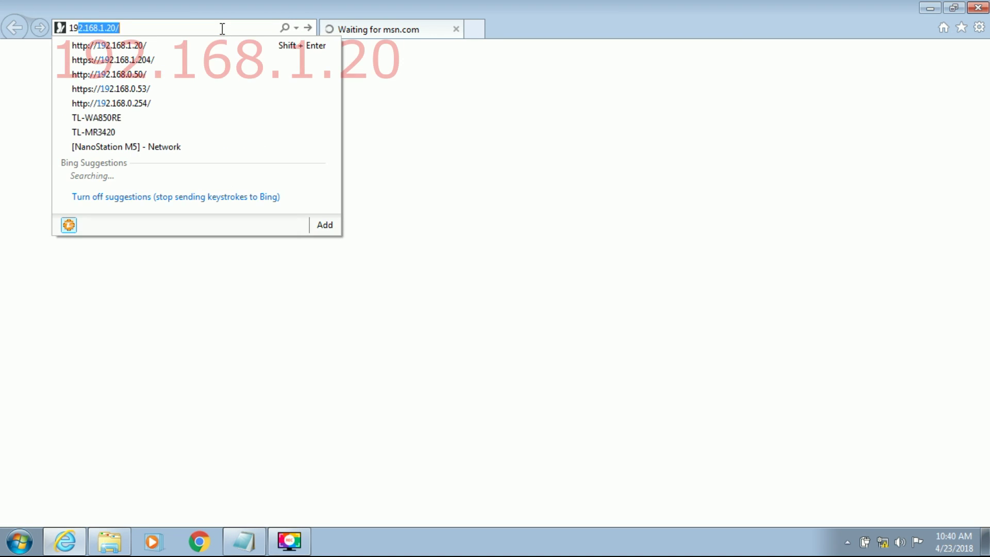
text(1)
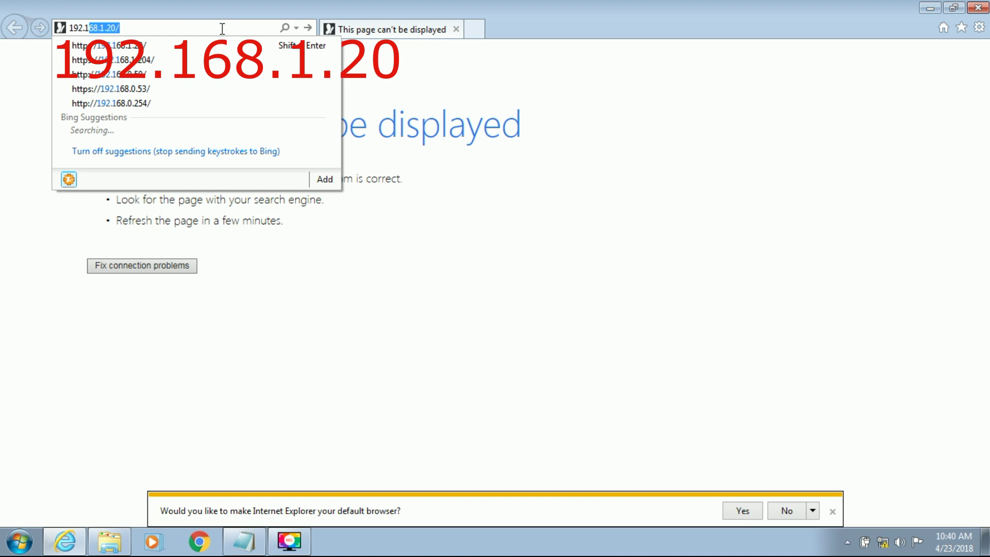
text(68)
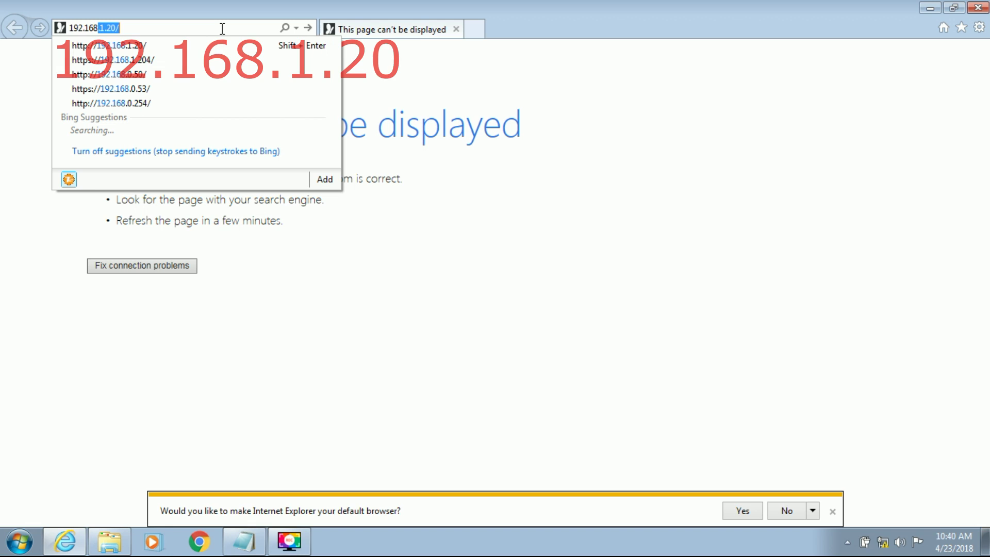
text(.1.20)
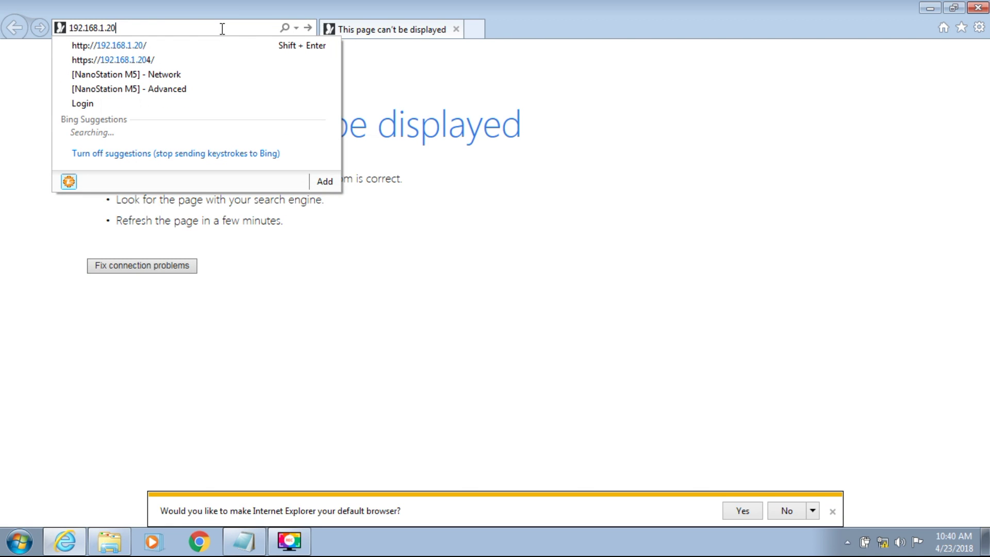
key(Return)
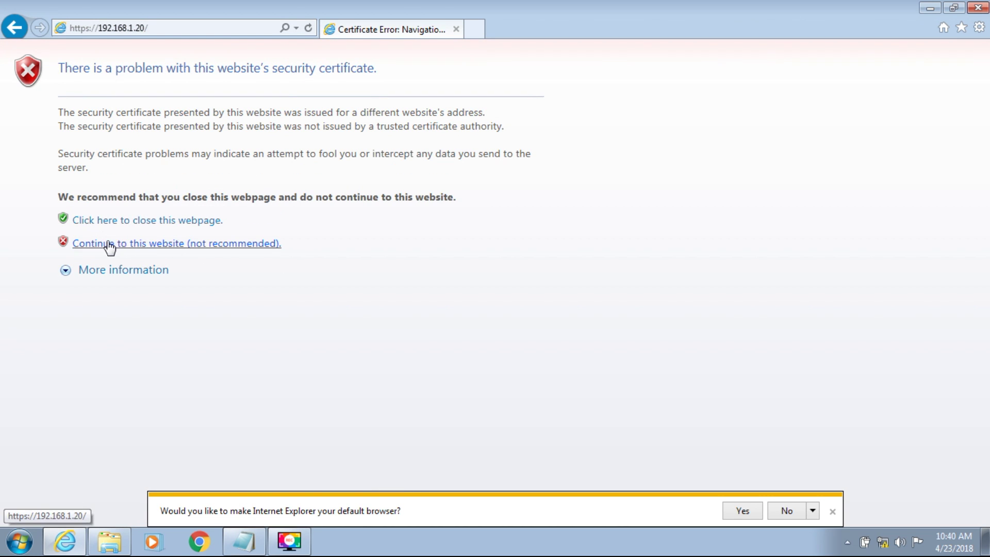
- Continue past the certificate warning and enter the default user name and password
click(141, 252)
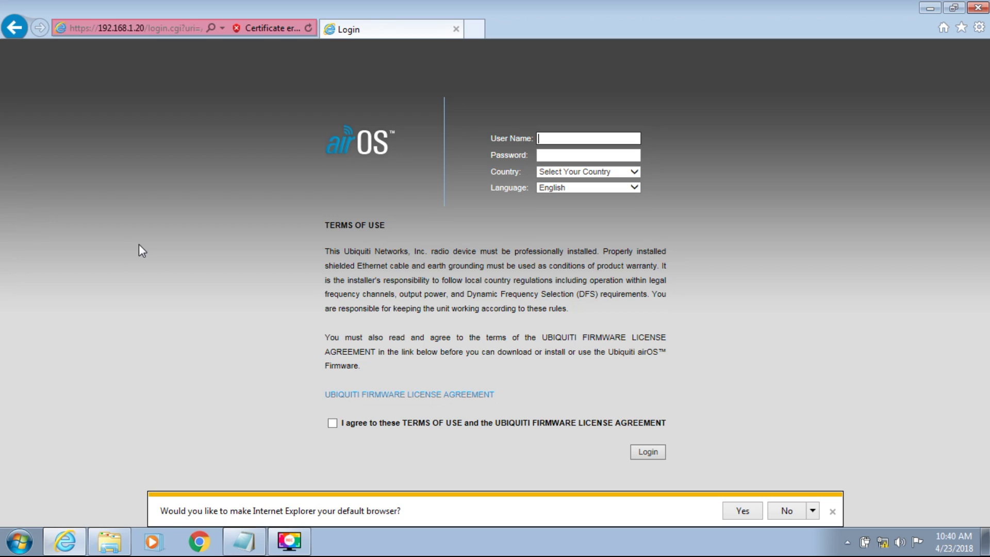
key(Tab)
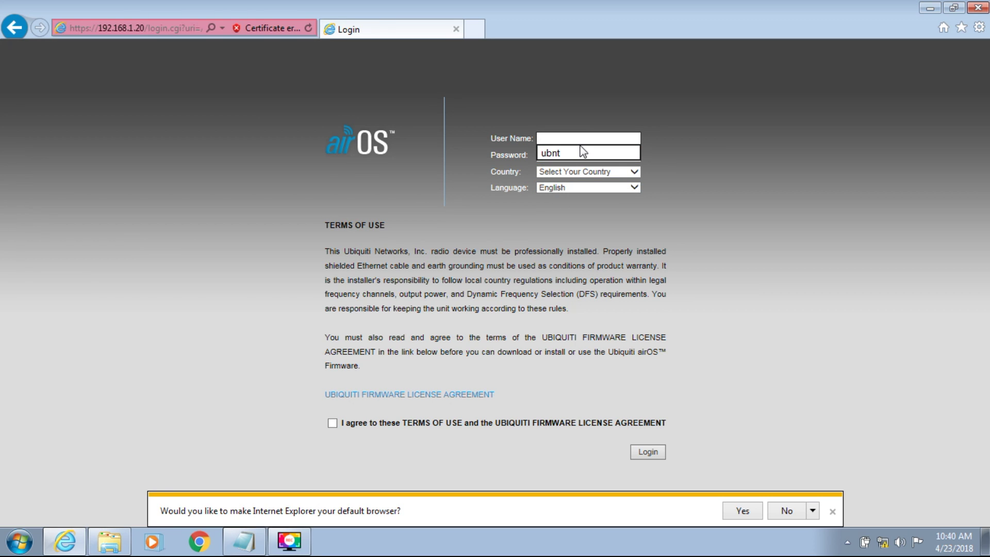
key(Tab)
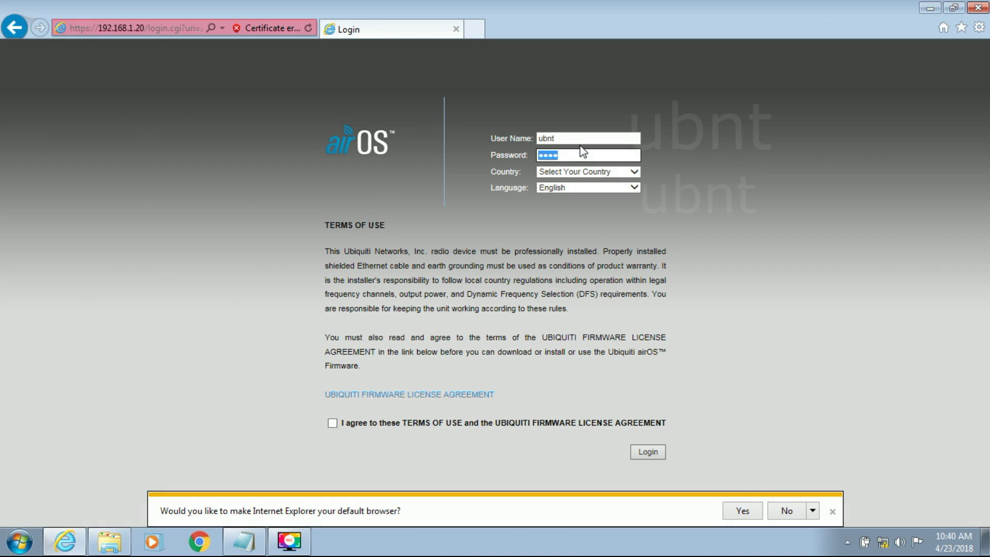
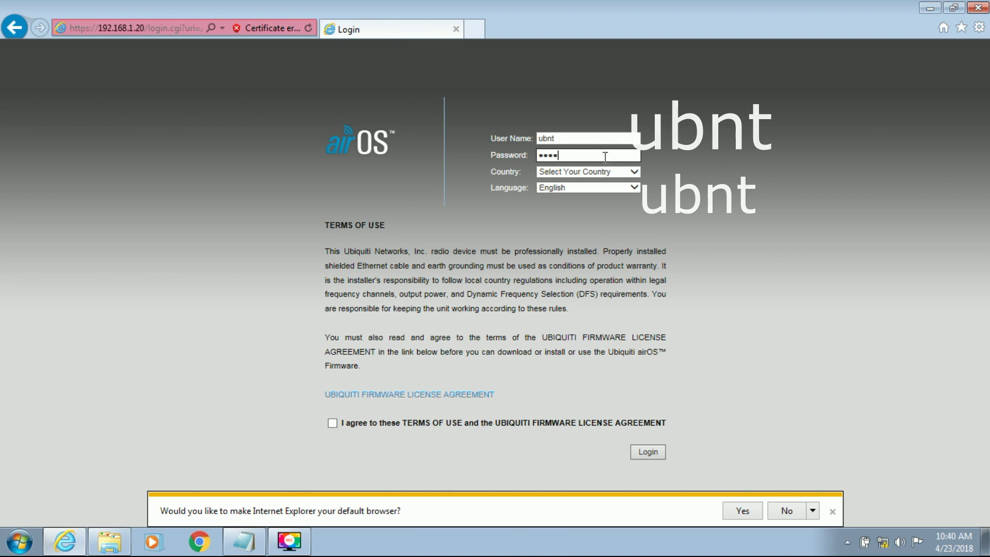
- Choose United Arab Emirates as country, accept the terms of use, and log in
click(634, 172)
drag(642, 212, 639, 383)
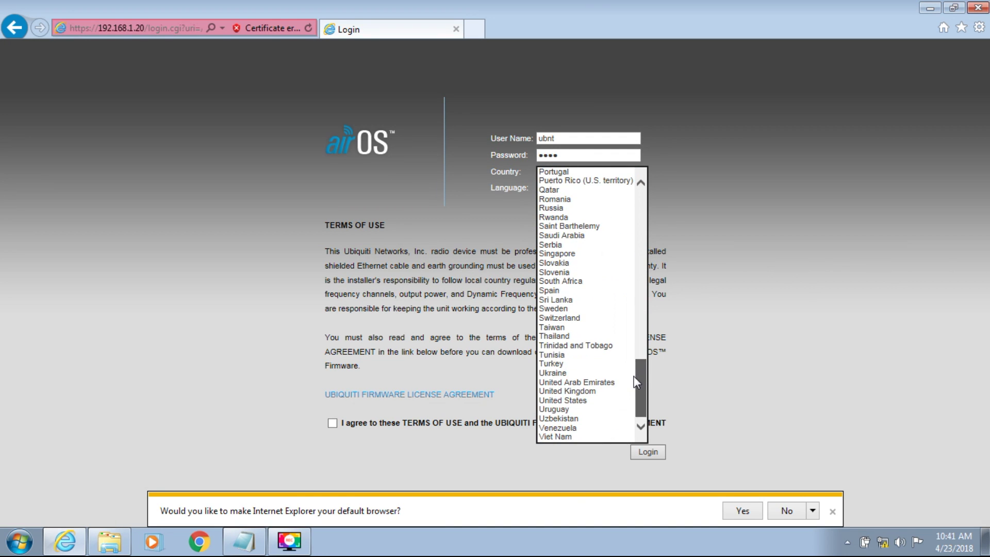
click(588, 382)
click(334, 423)
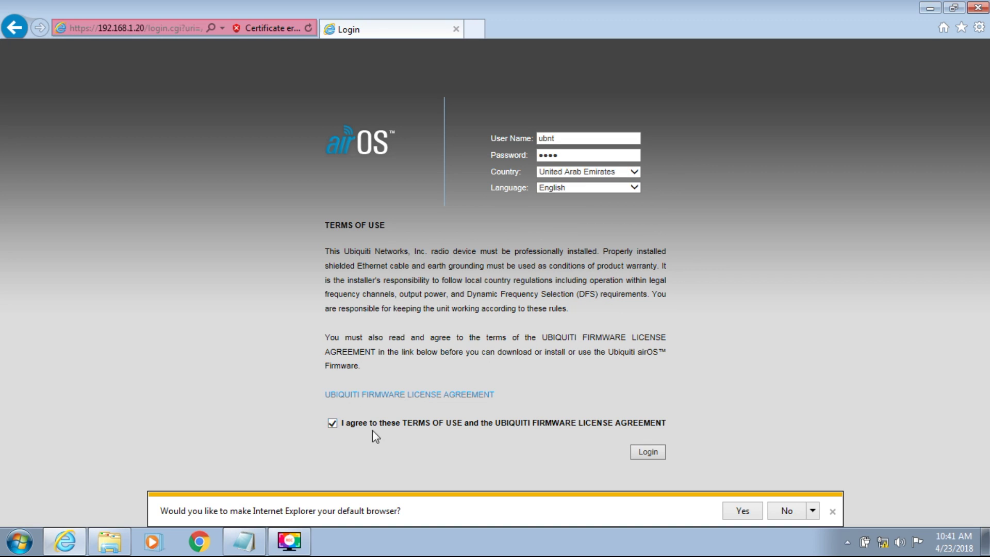
click(783, 510)
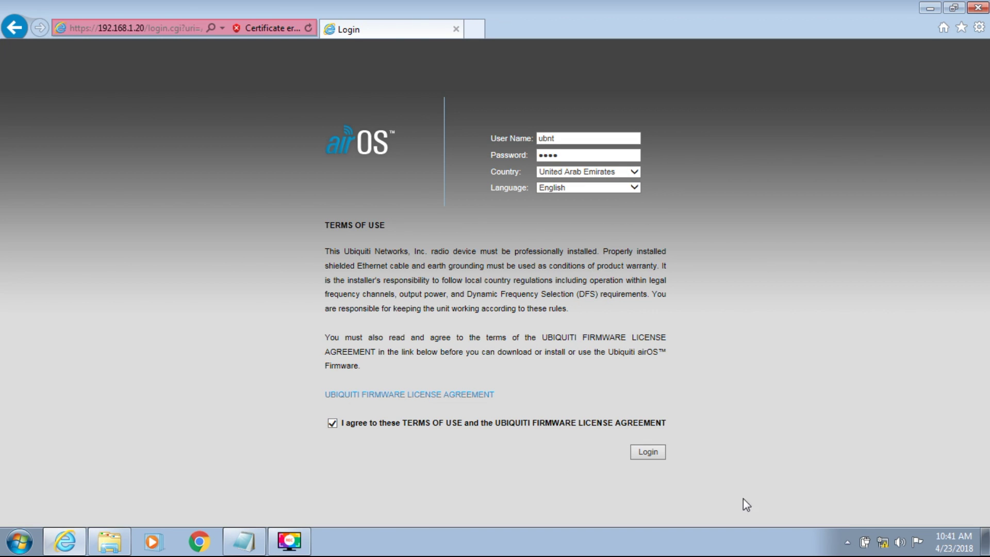
click(651, 454)
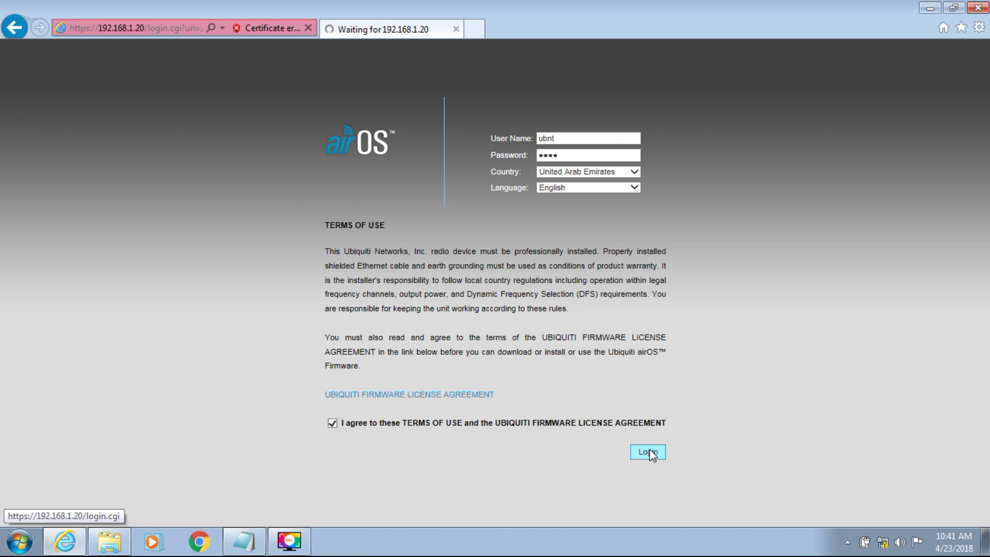
click(651, 453)
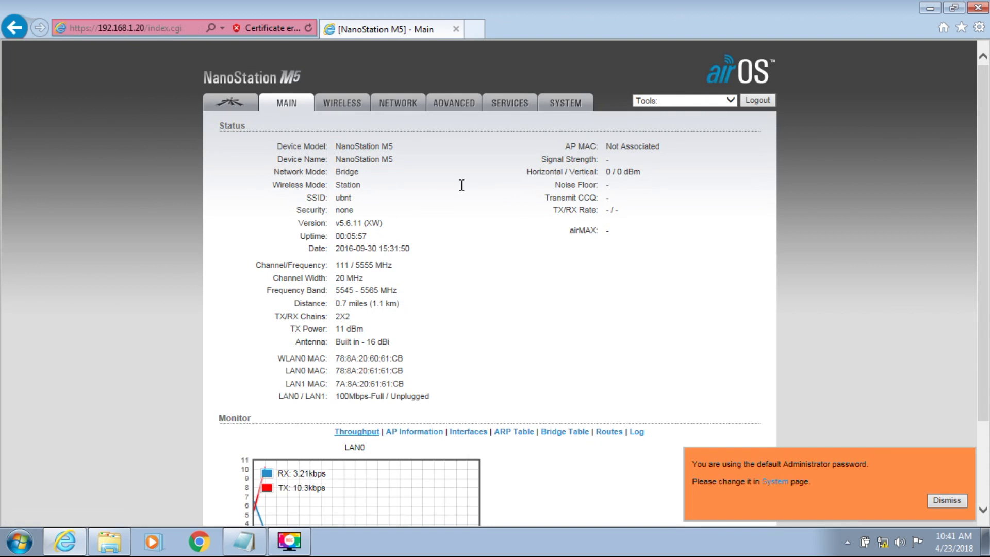
- Dismiss the default-password warning and go to the WIRELESS settings
click(935, 504)
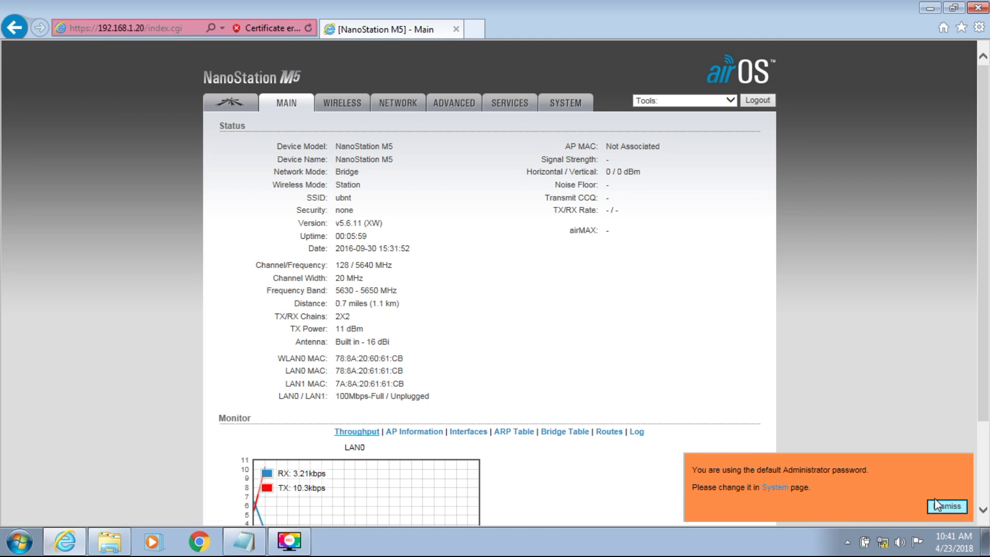
click(334, 104)
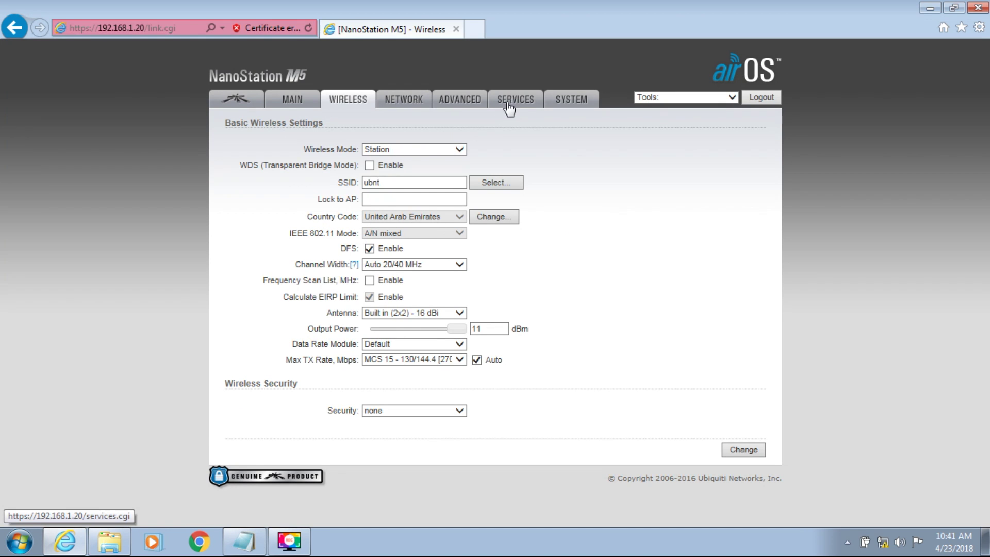
- On the ADVANCED tab, set the Distance slider to 16.9 miles (27.2 km)
click(471, 110)
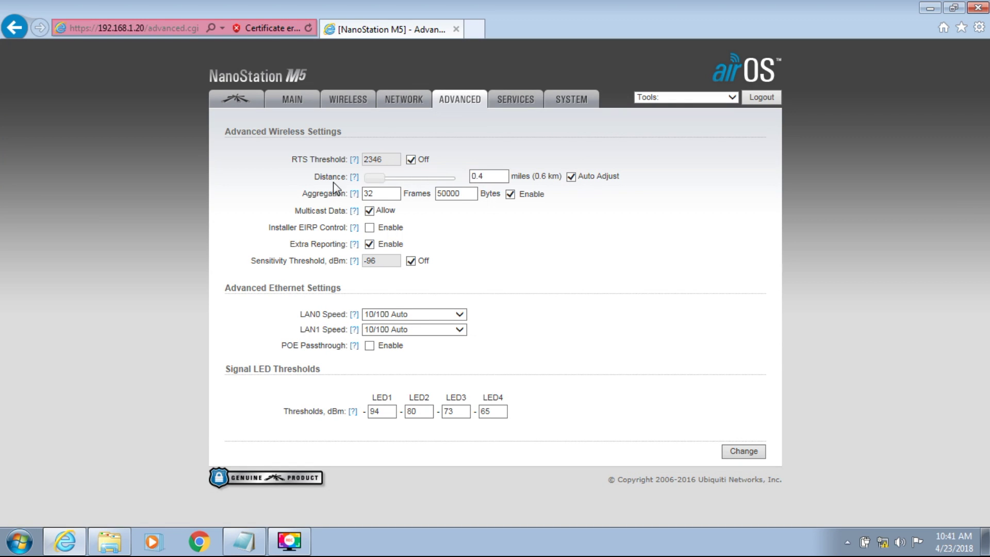
drag(370, 177, 532, 183)
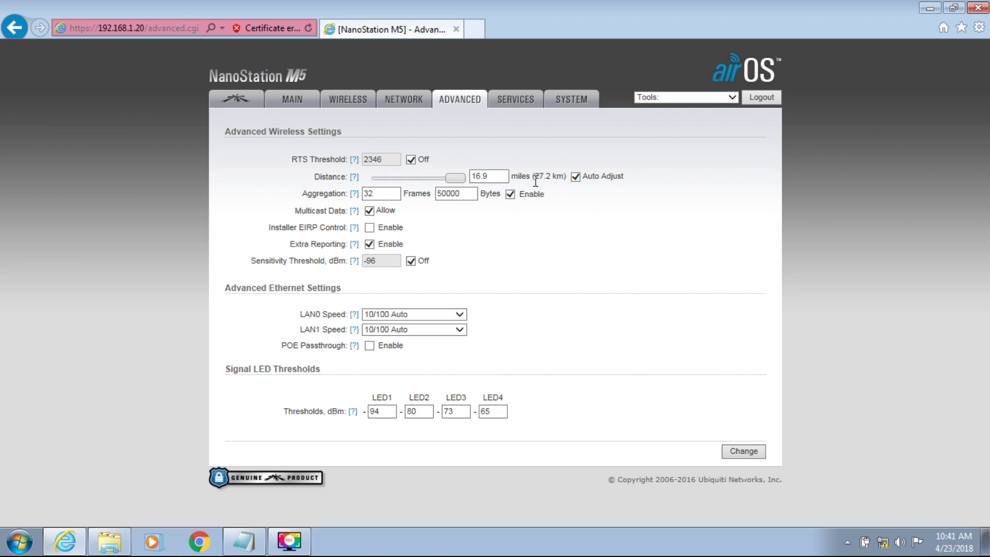
triple_click(549, 176)
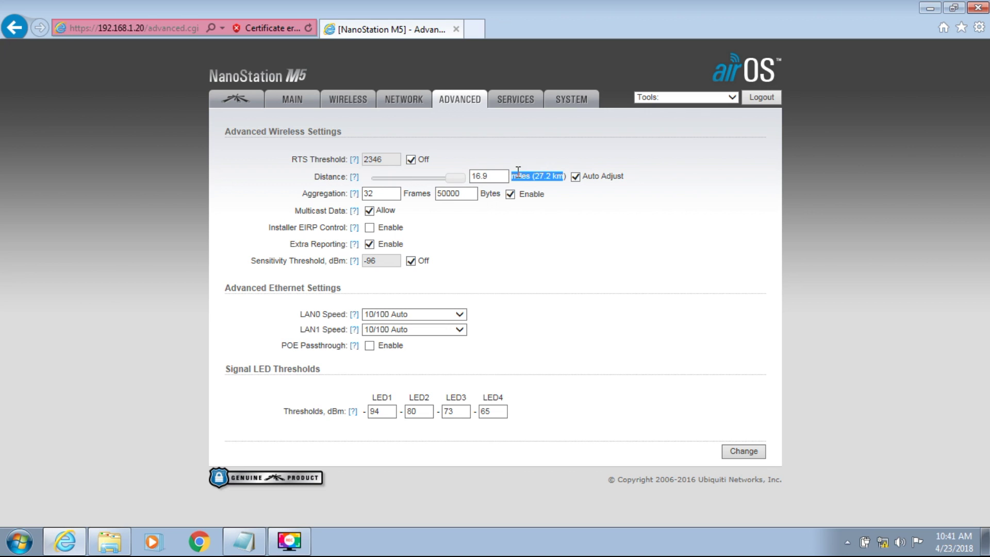
click(545, 160)
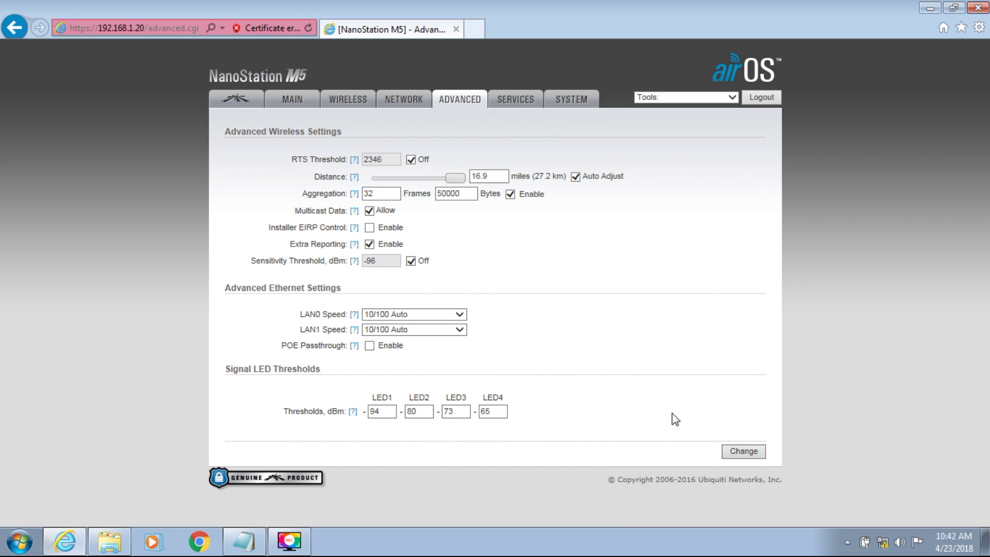
- Save the advanced settings and replace the default admin password with a new one
click(735, 451)
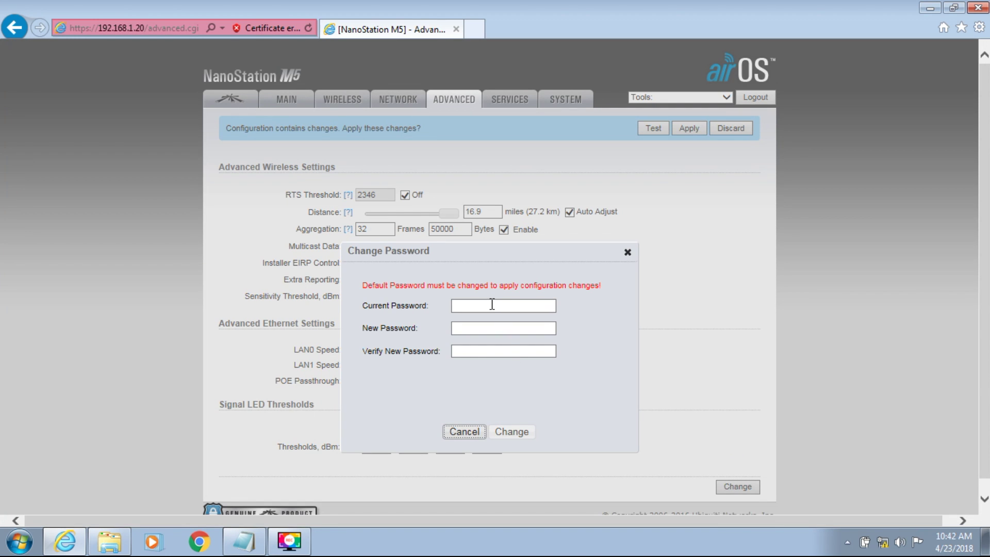
click(479, 307)
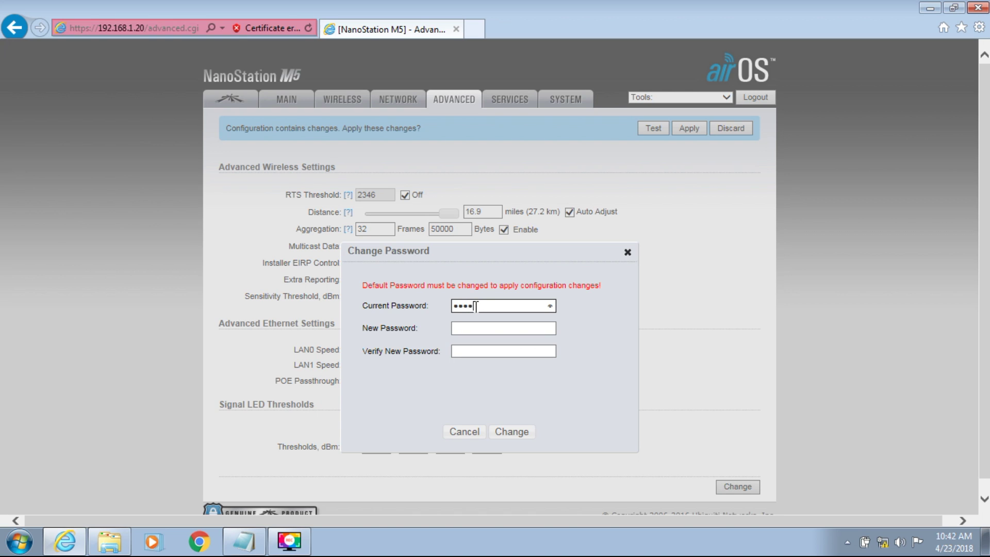
click(550, 306)
click(493, 328)
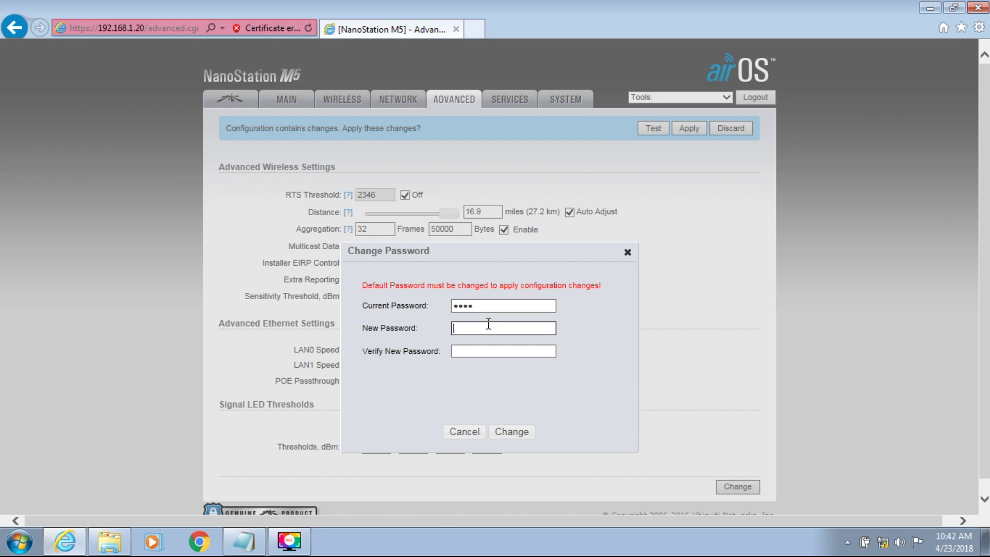
text(••••••••••••)
click(531, 354)
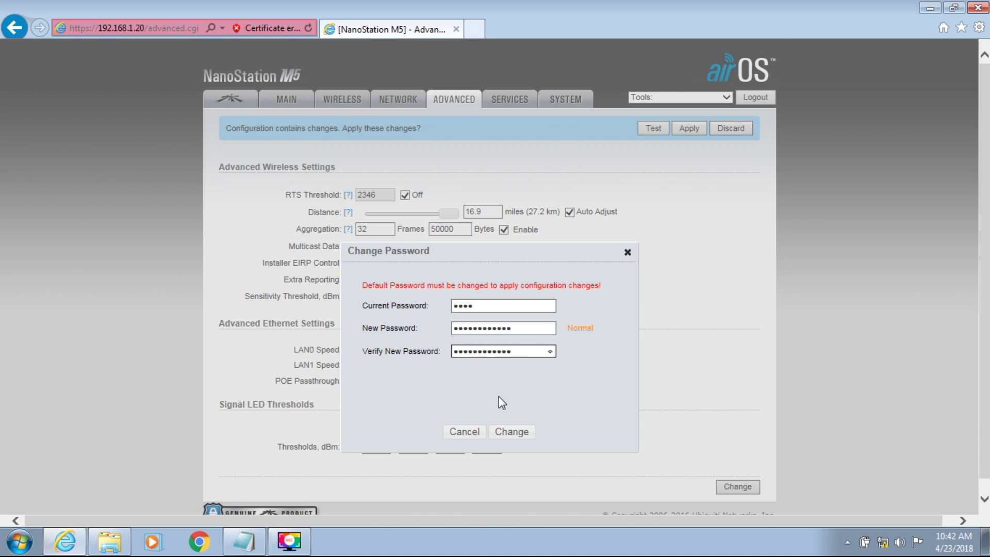
click(513, 434)
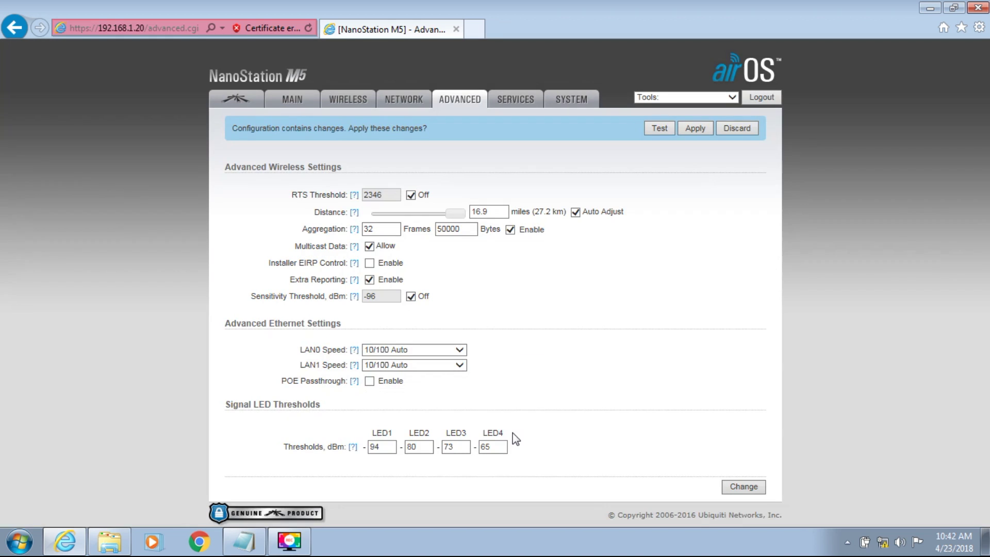
- On the NETWORK tab, change the IP Address to 192.168.1.10 and save
click(401, 102)
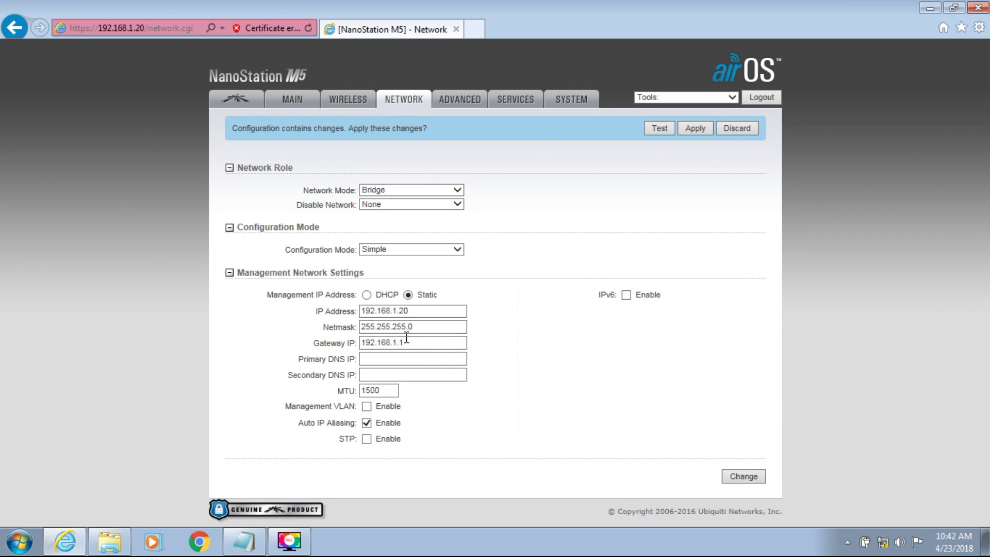
click(415, 311)
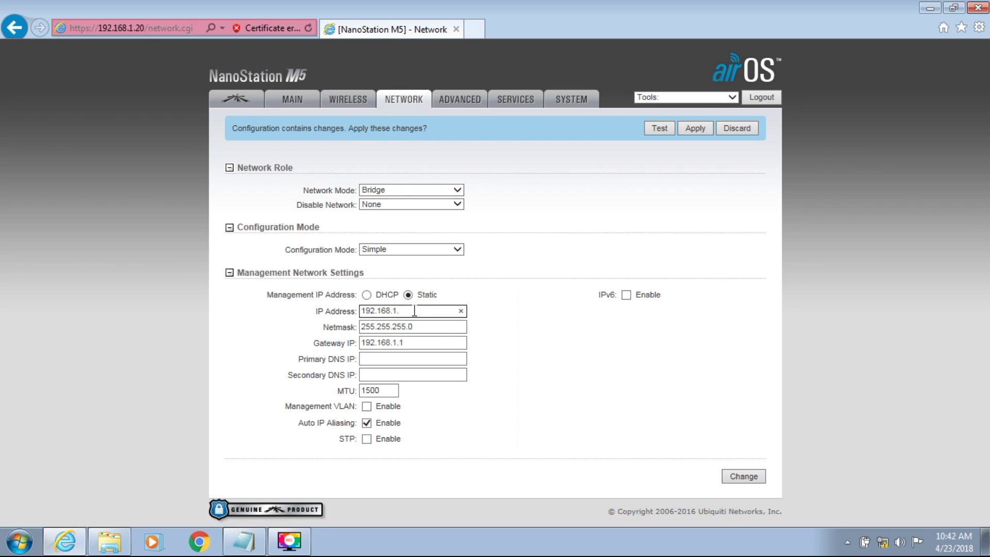
text(0)
click(740, 476)
click(696, 129)
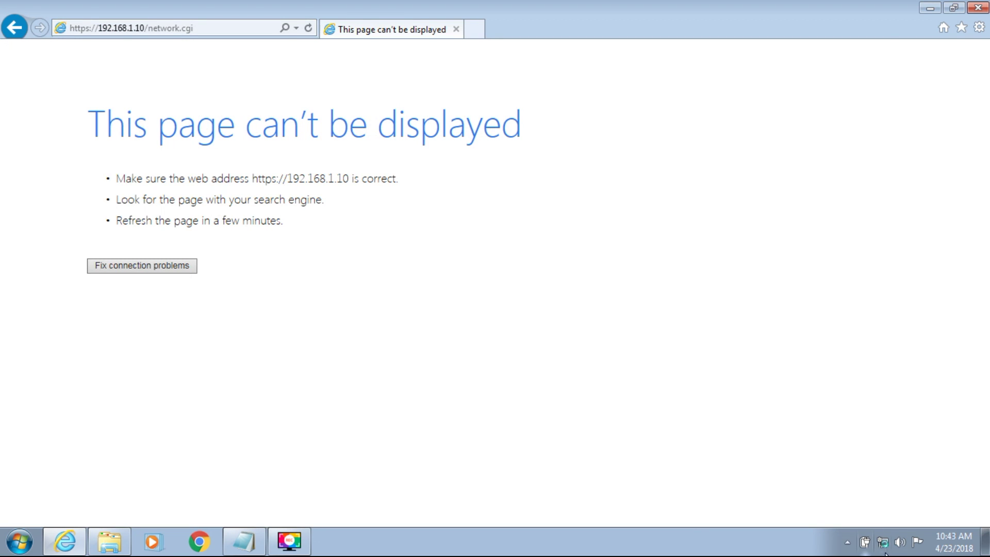
mouse_move(885, 547)
click(204, 30)
click(204, 30)
key(BackSpace)
key(BackSpace)
key(BackSpace)
key(BackSpace)
key(BackSpace)
key(BackSpace)
key(BackSpace)
key(BackSpace)
key(BackSpace)
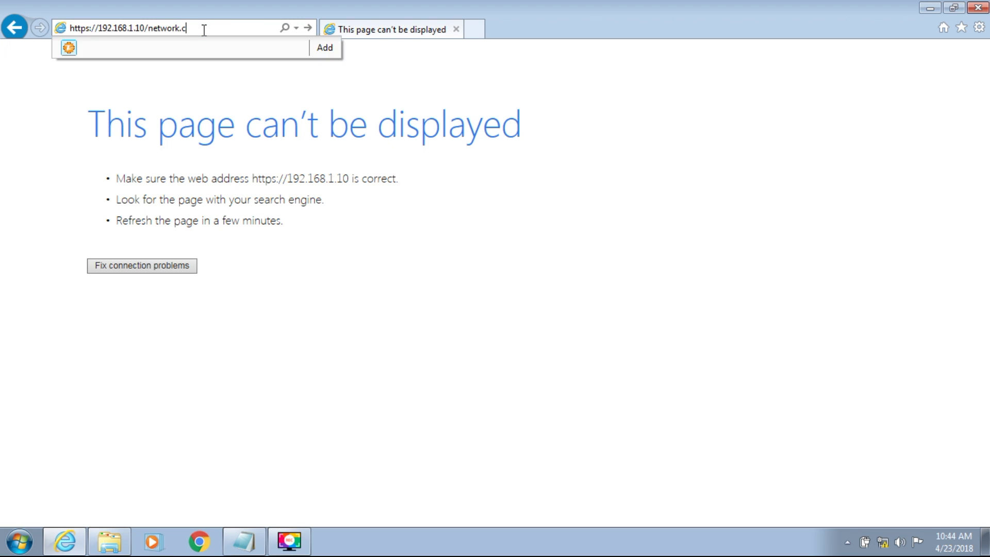
key(BackSpace)
key(BackSpace)
key(Return)
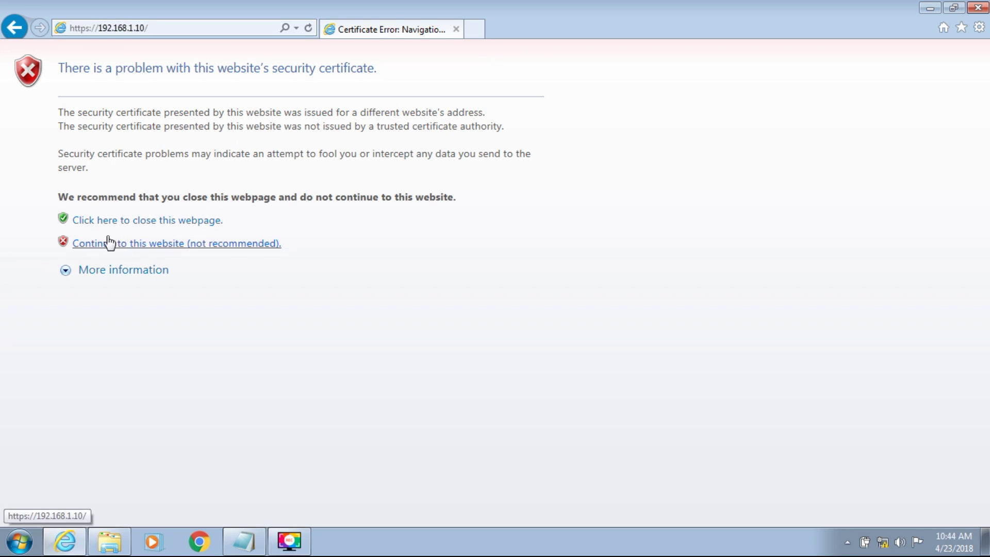
- Continue past the certificate warning and log in with the user name and new password
click(108, 246)
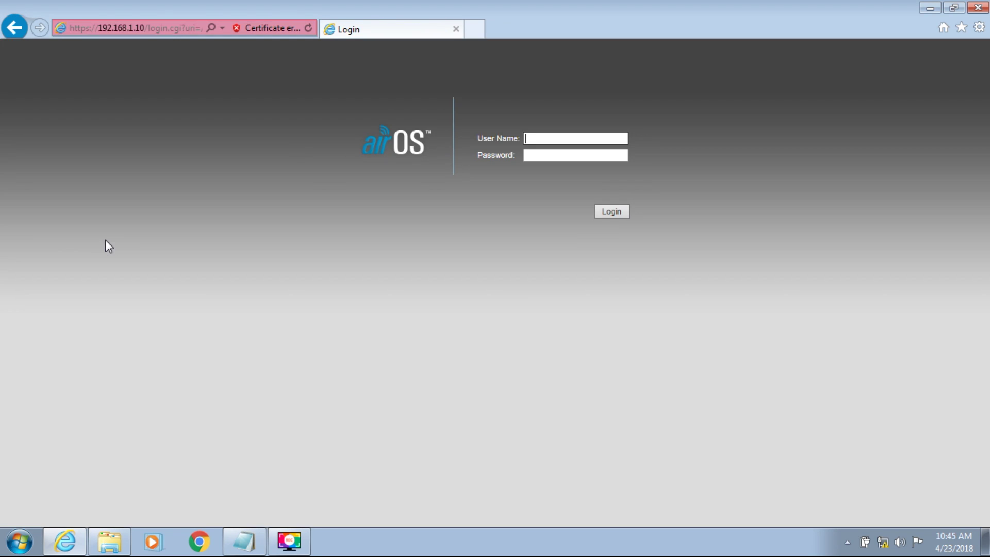
key(Tab)
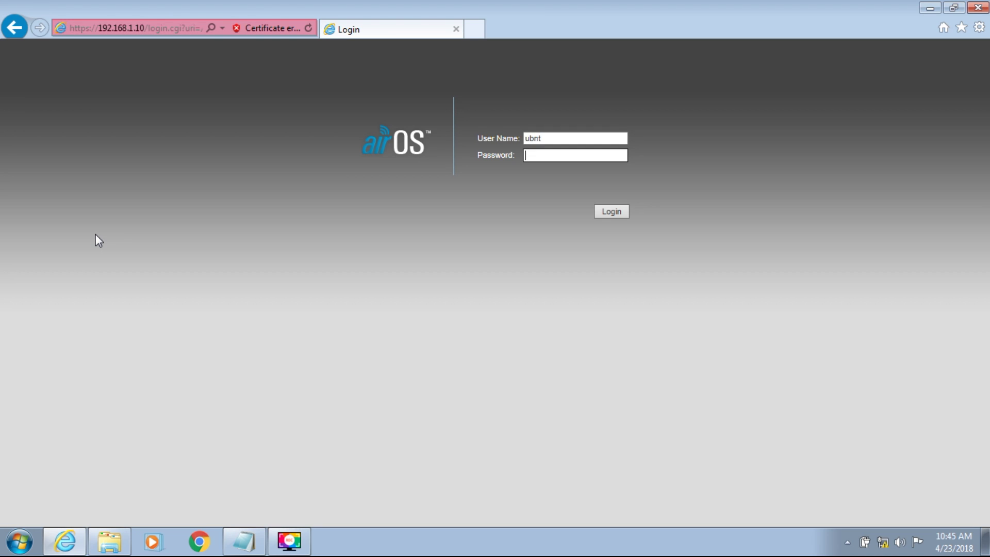
click(612, 212)
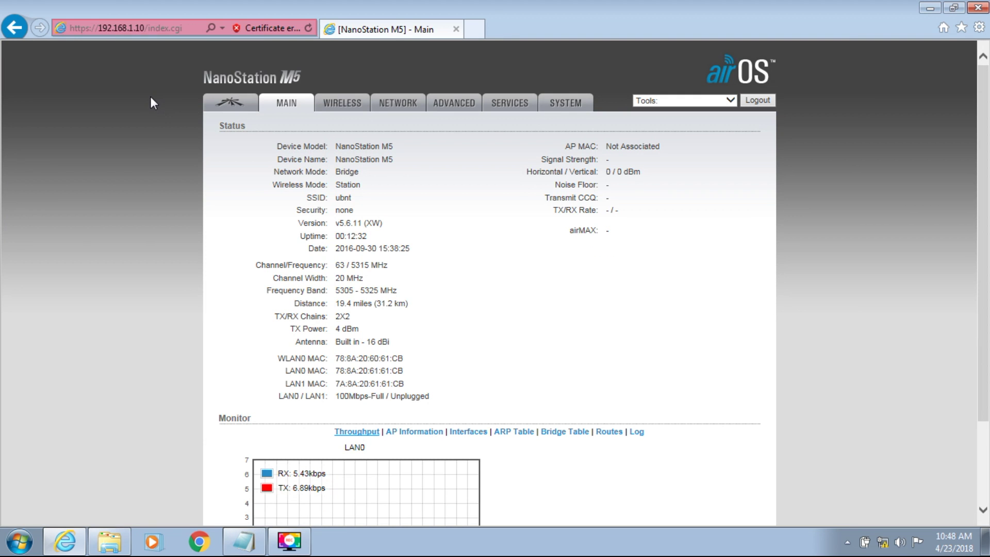
- On the Wireless page, set the Wireless Mode to Access Point
click(342, 105)
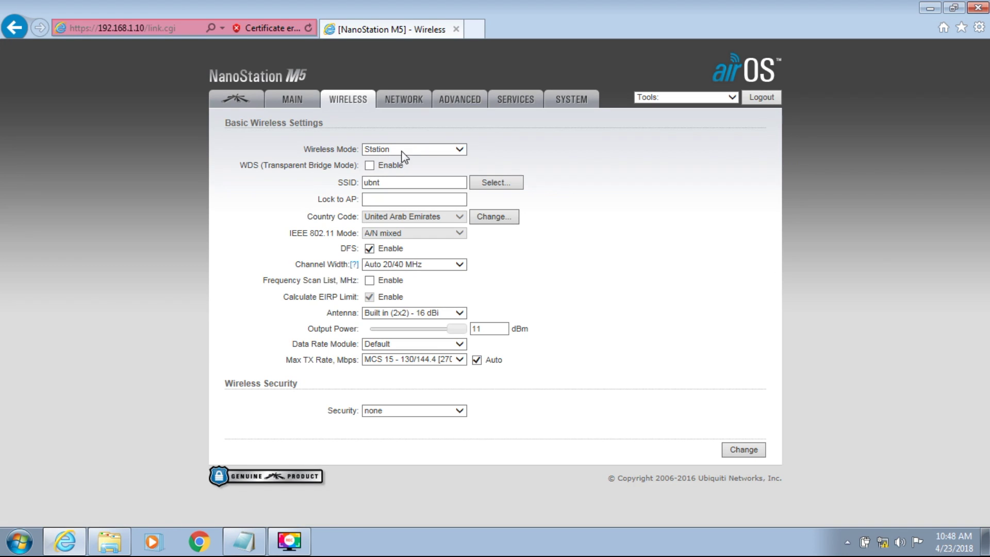
click(458, 149)
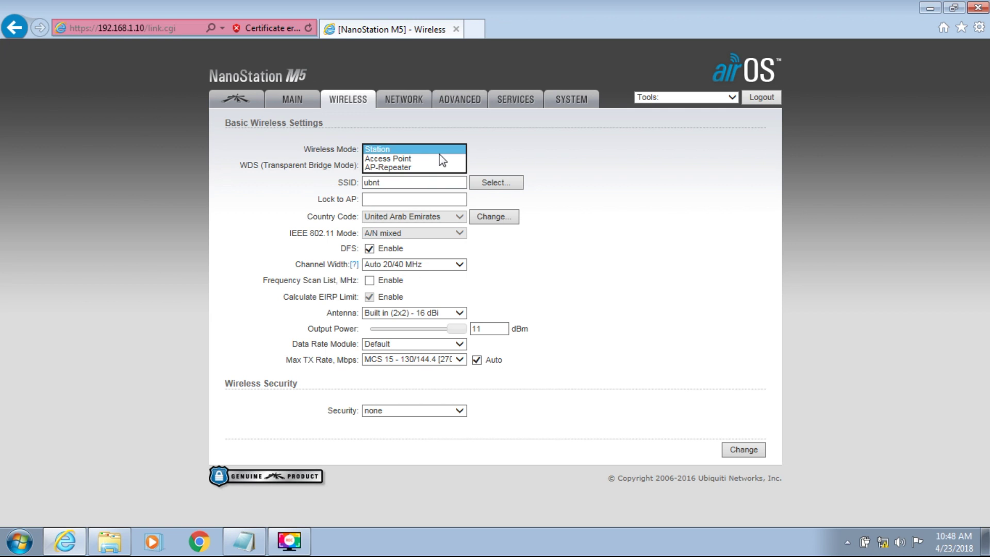
click(392, 158)
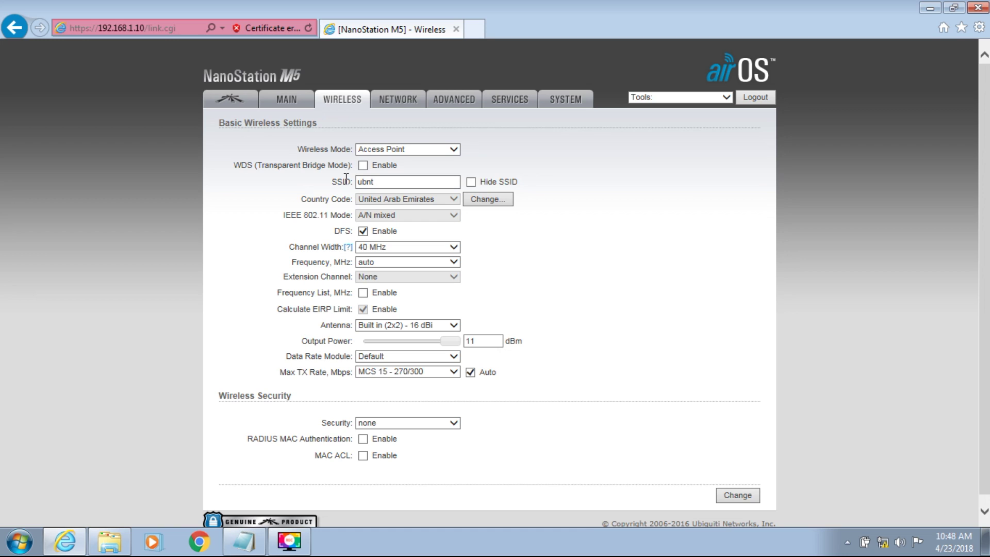
- Replace the existing SSID with 'Casper'
click(387, 181)
drag(386, 181, 350, 178)
text(Casper)
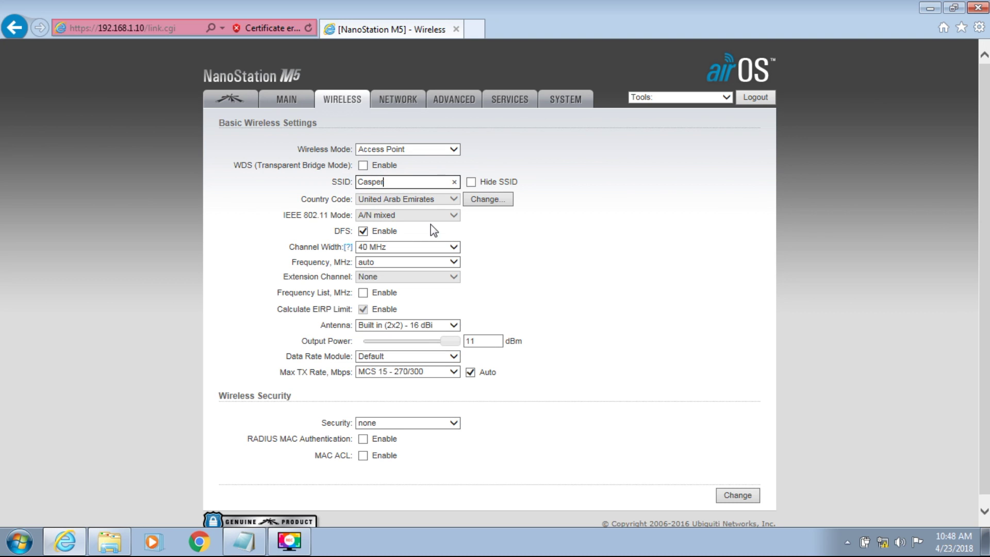
scroll(431, 224, down, 1)
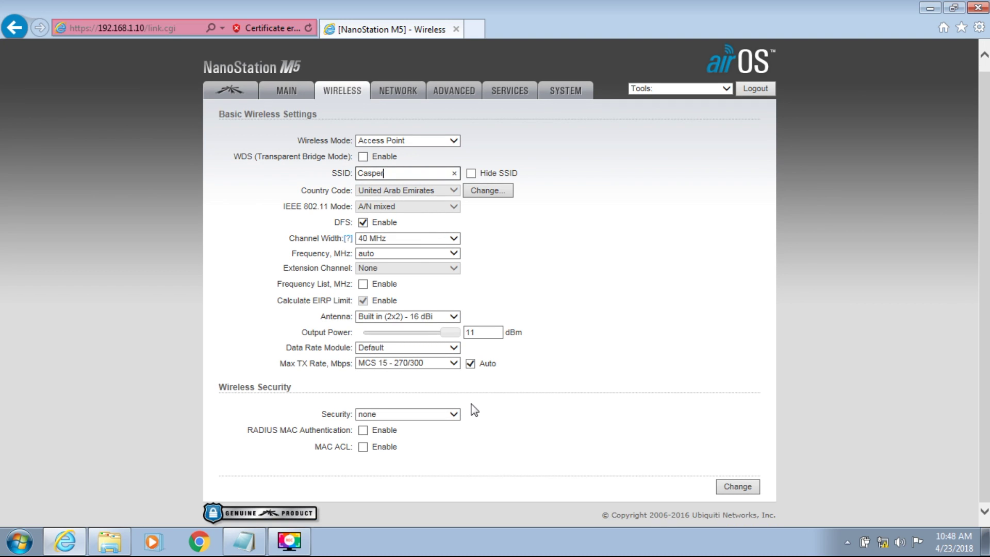
- Choose WPA2-AES security, enter the WPA preshared key, and apply the wireless changes
click(383, 415)
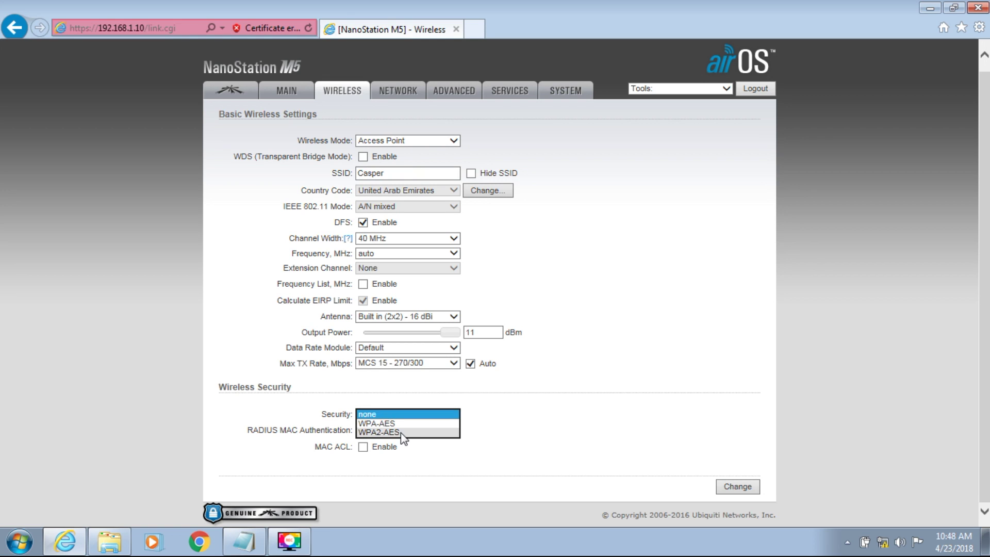
click(401, 432)
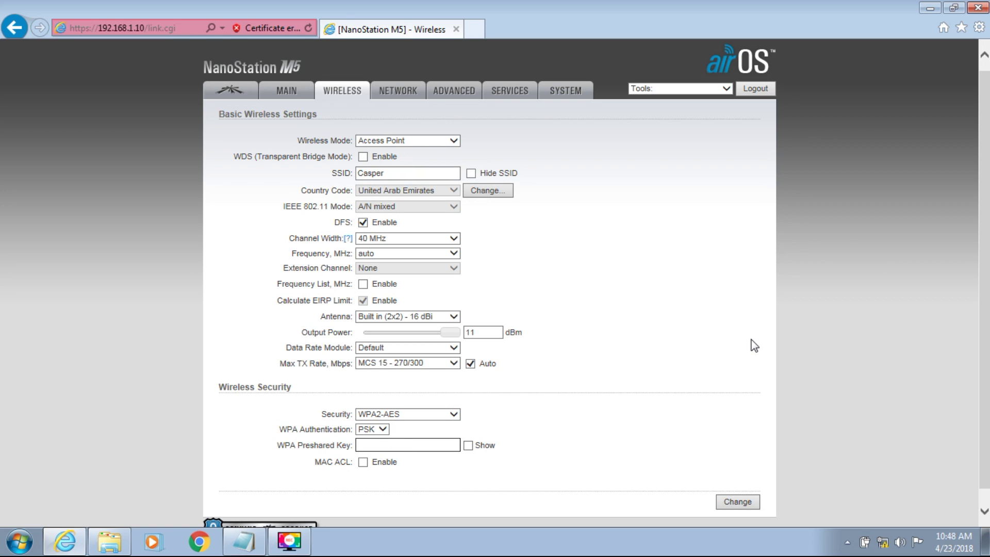
text(••••••••••••••)
click(728, 503)
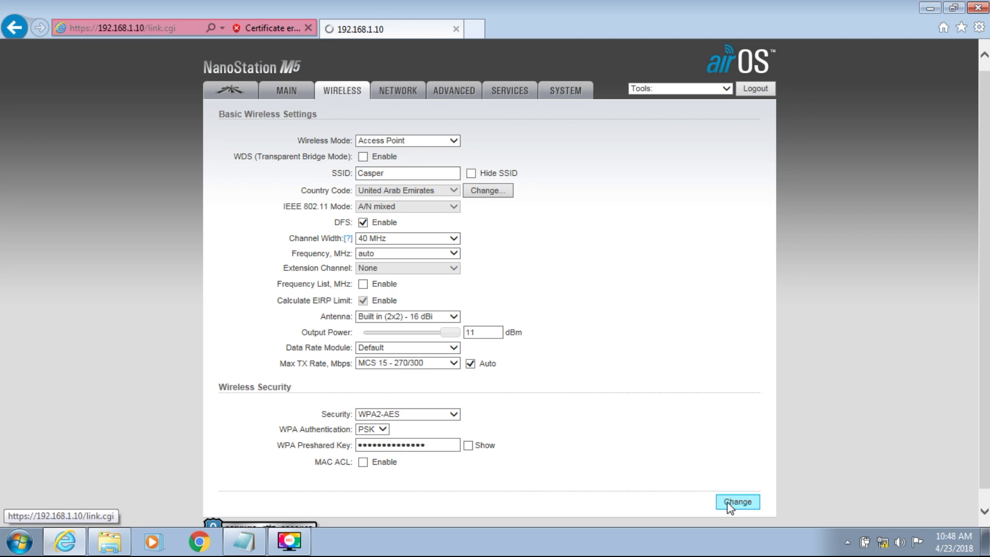
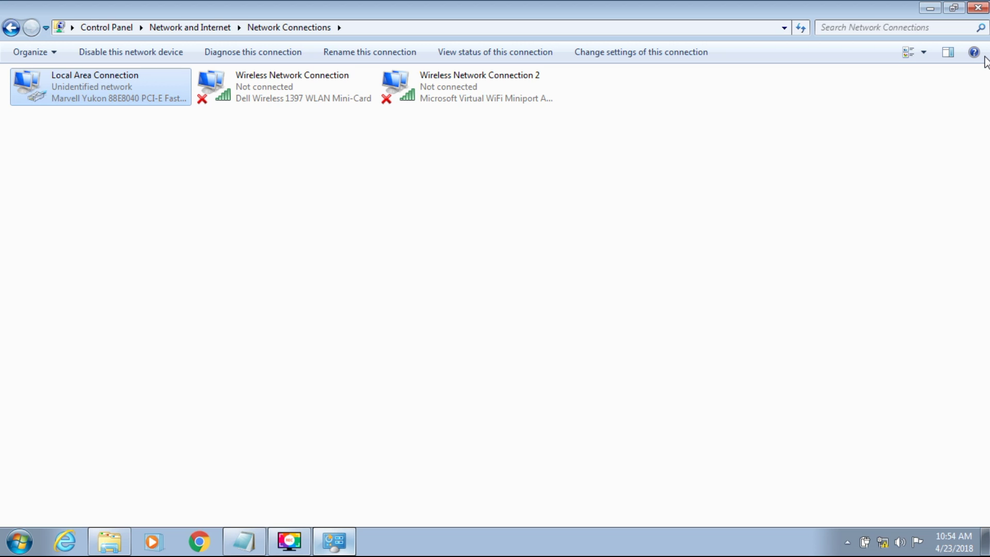
- Open 192.168.1.20 in Internet Explorer and proceed past the certificate warning
click(978, 7)
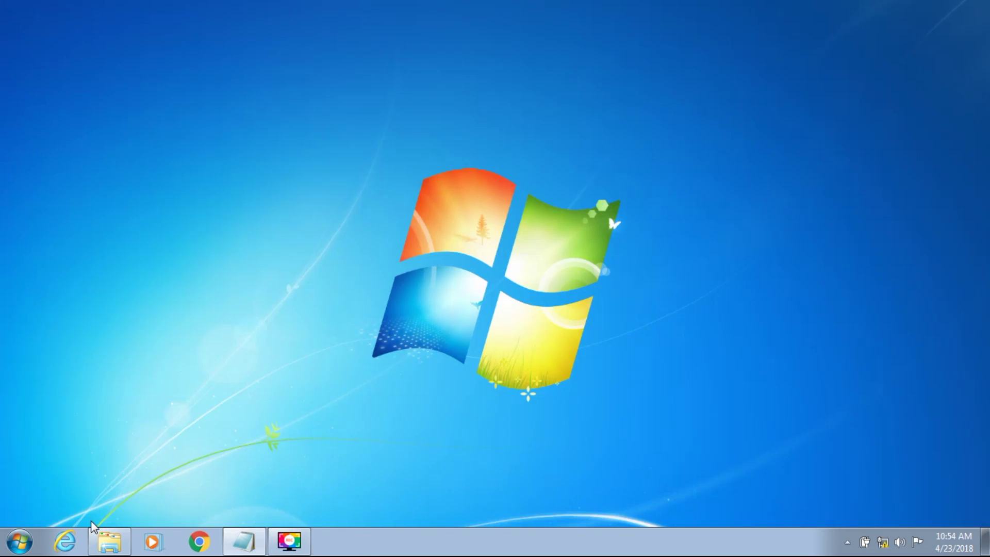
click(65, 541)
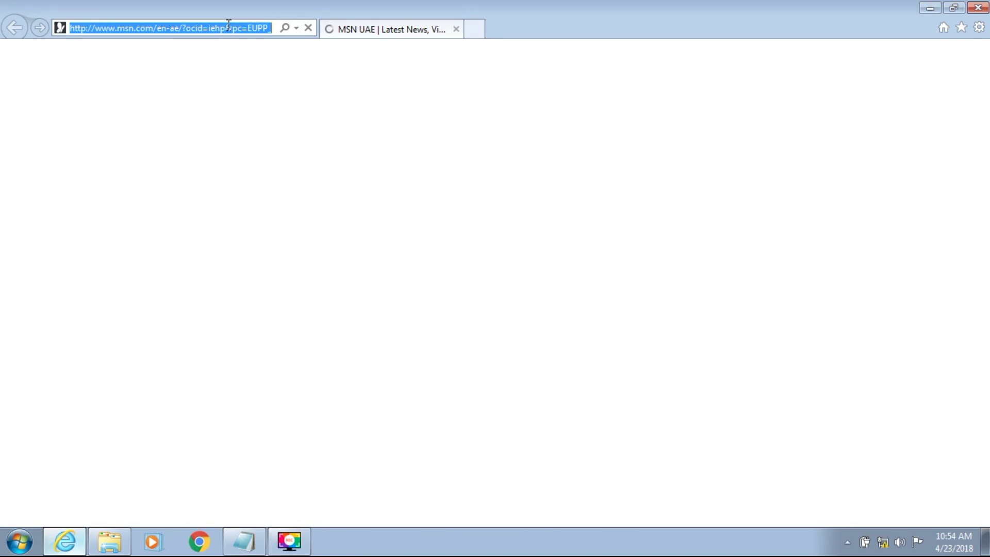
text(192.168.1.10/)
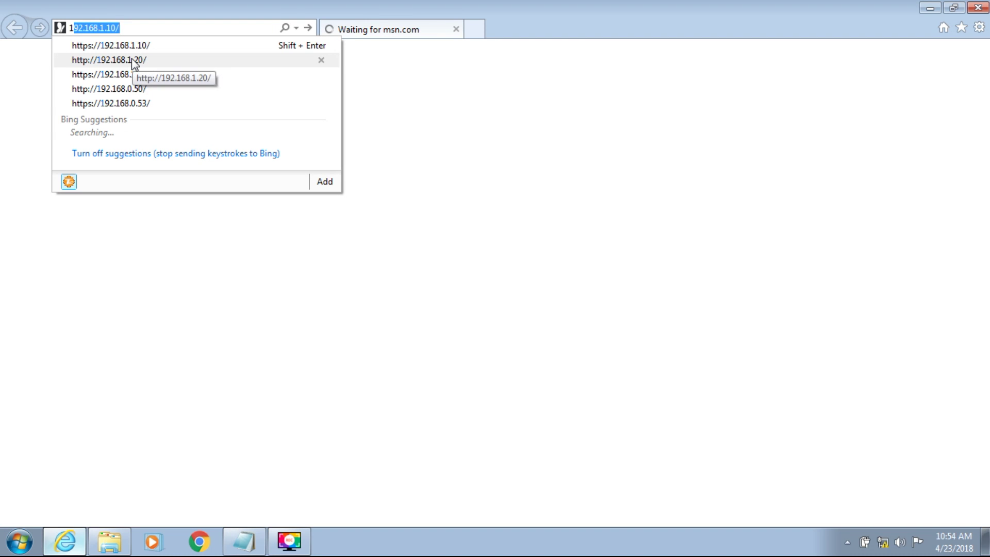
click(132, 60)
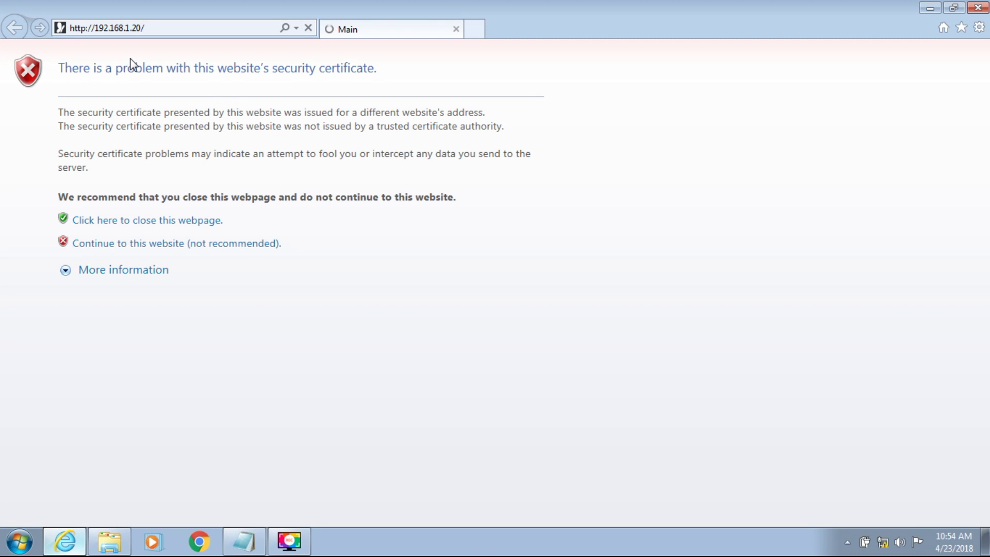
click(92, 243)
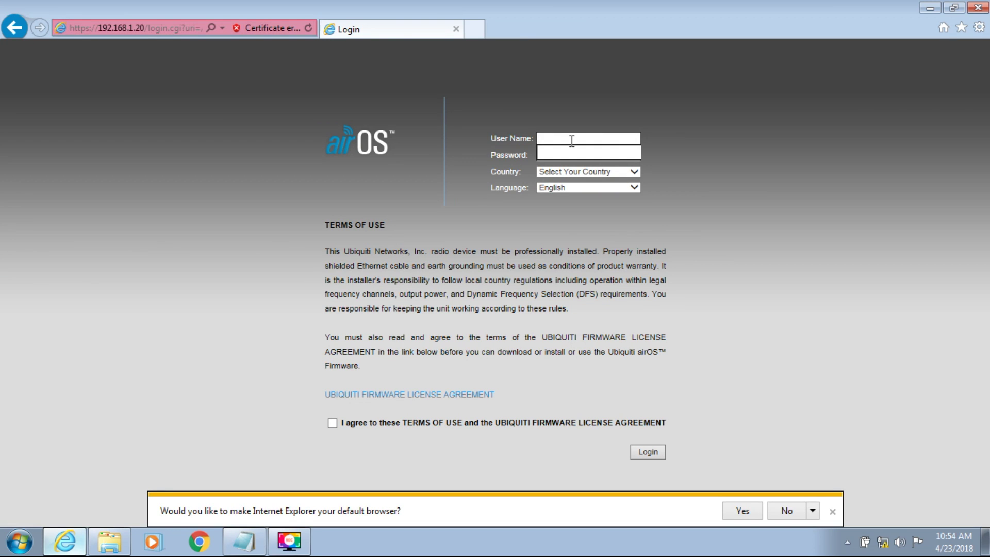
- Fill in the saved default username and password on the airOS login form
click(572, 140)
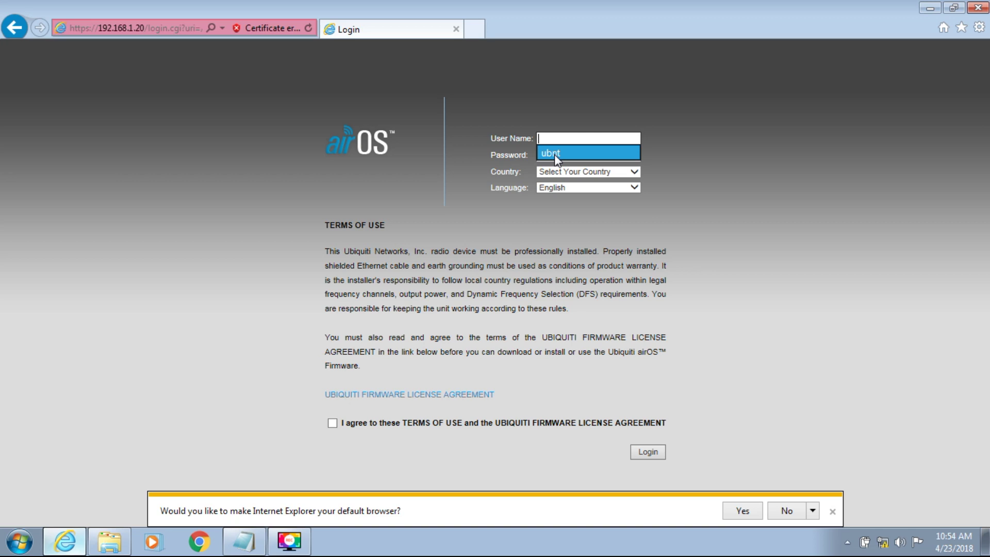
click(554, 154)
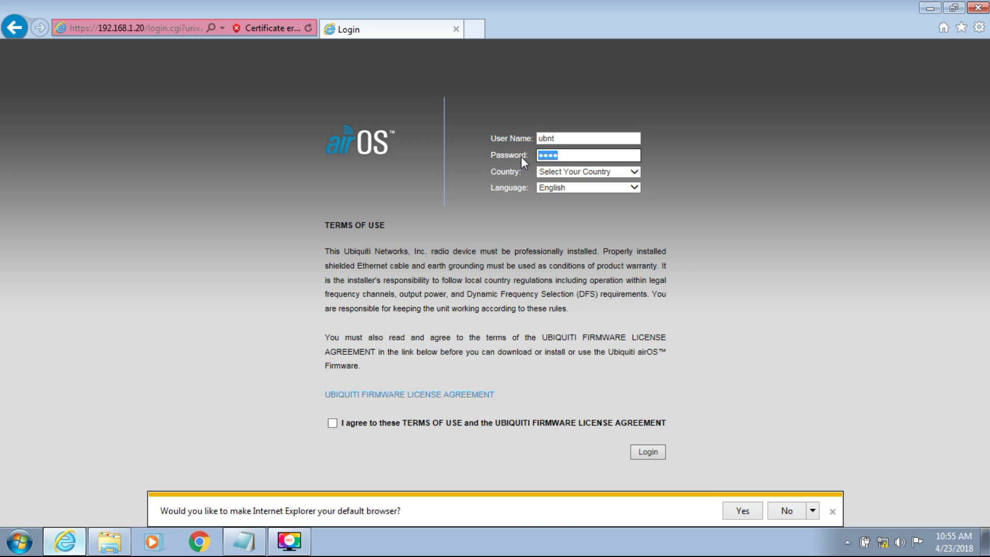
click(521, 156)
- Set Country to United Arab Emirates, accept the terms of use, and log in
click(588, 172)
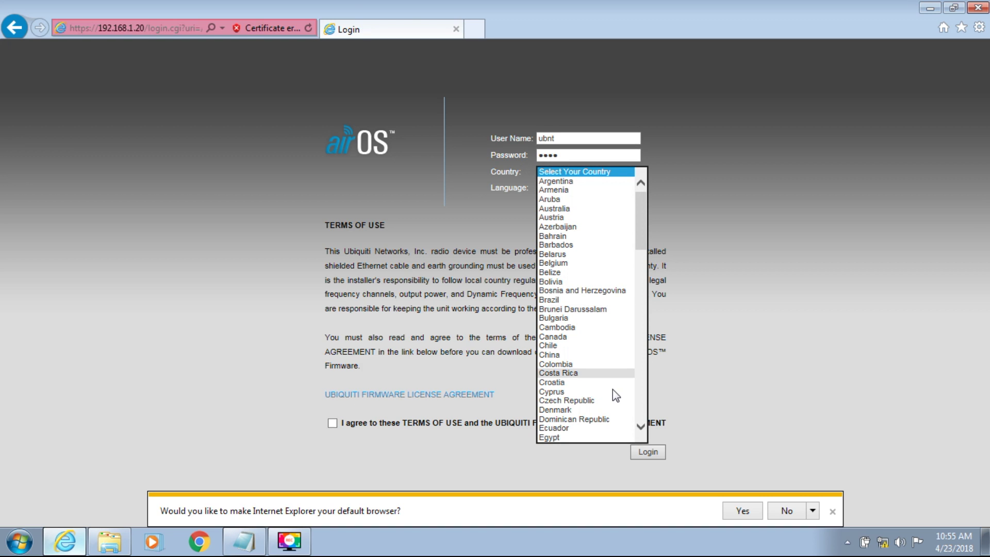
scroll(613, 388, down, 20)
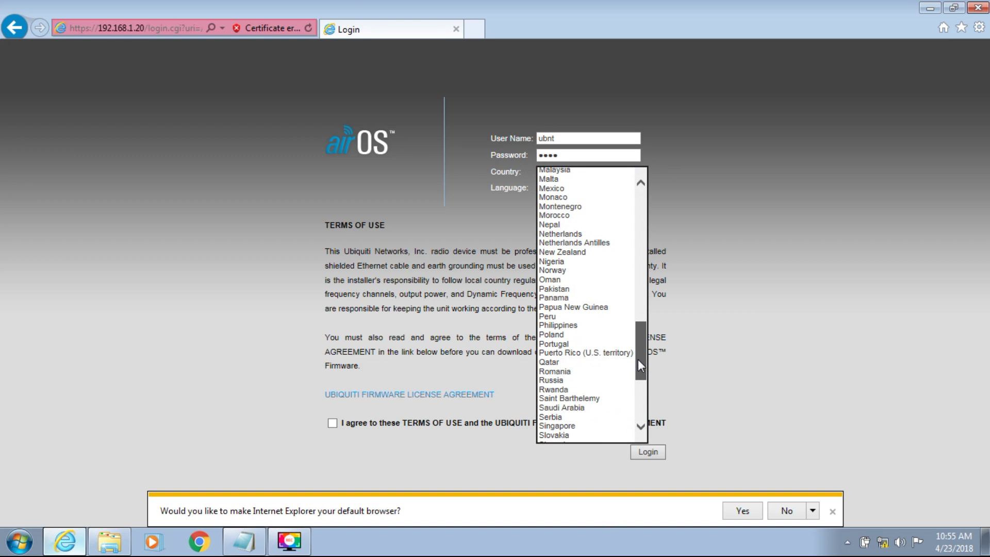
drag(639, 359, 639, 383)
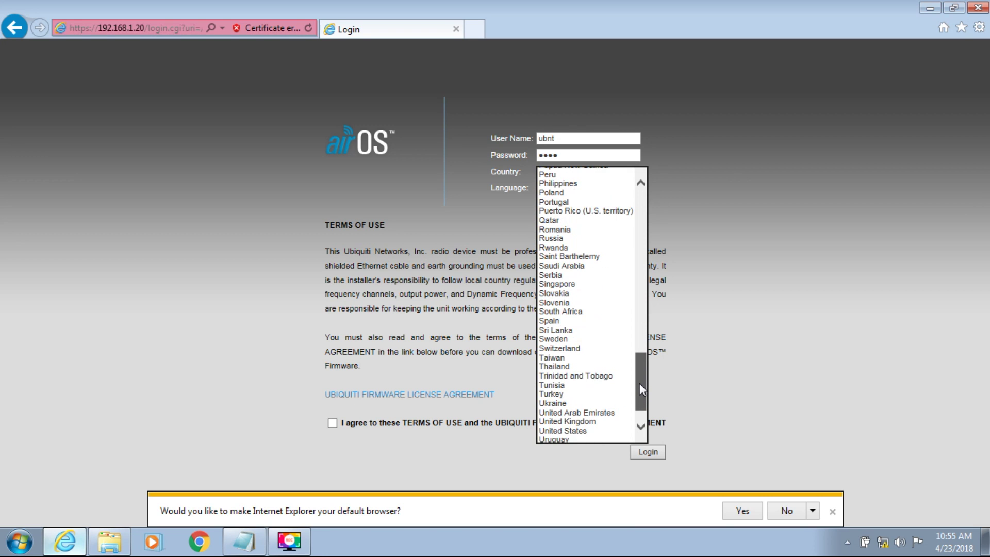
click(576, 412)
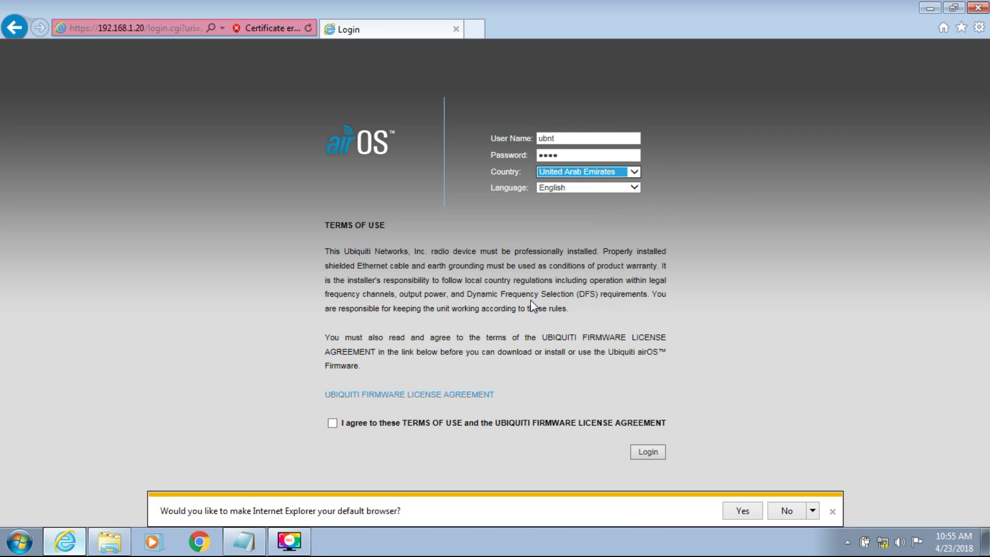
click(332, 423)
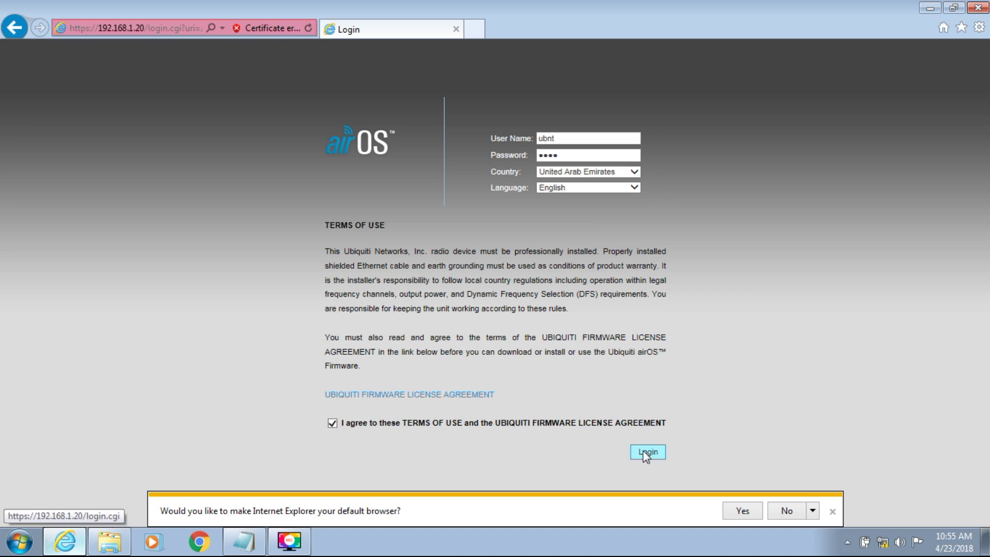
click(643, 451)
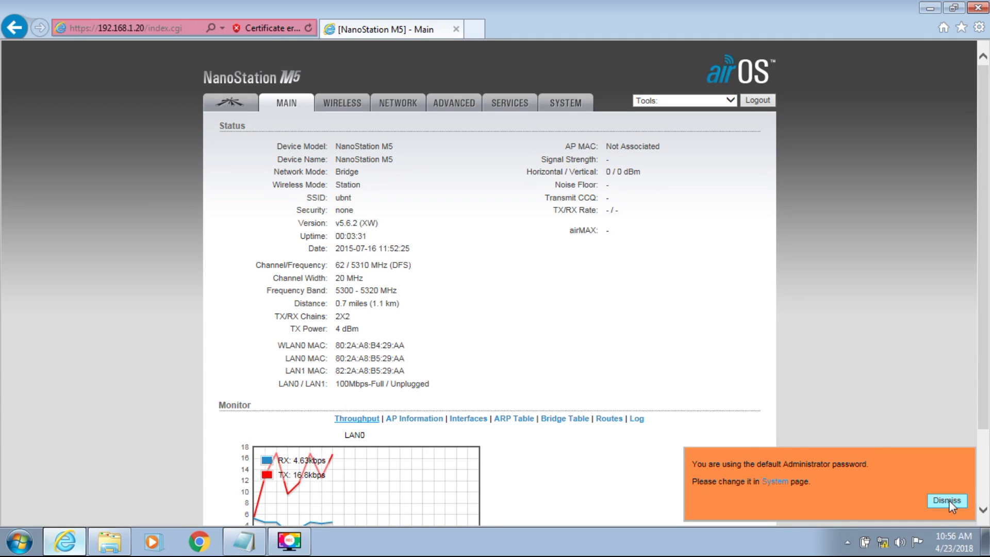
- Dismiss the default-password warning and set the Advanced Distance to 16.9 miles (27.2 km)
click(947, 501)
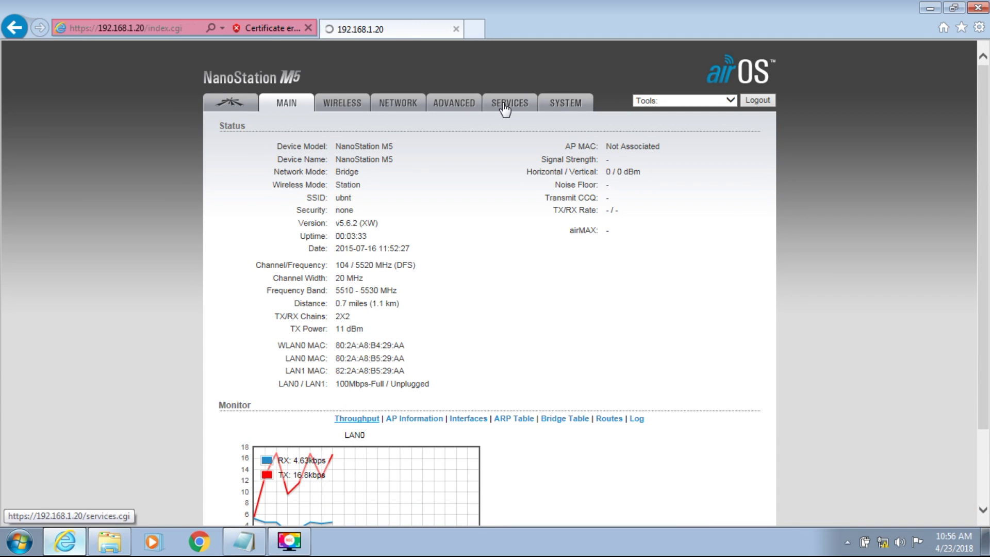
click(505, 109)
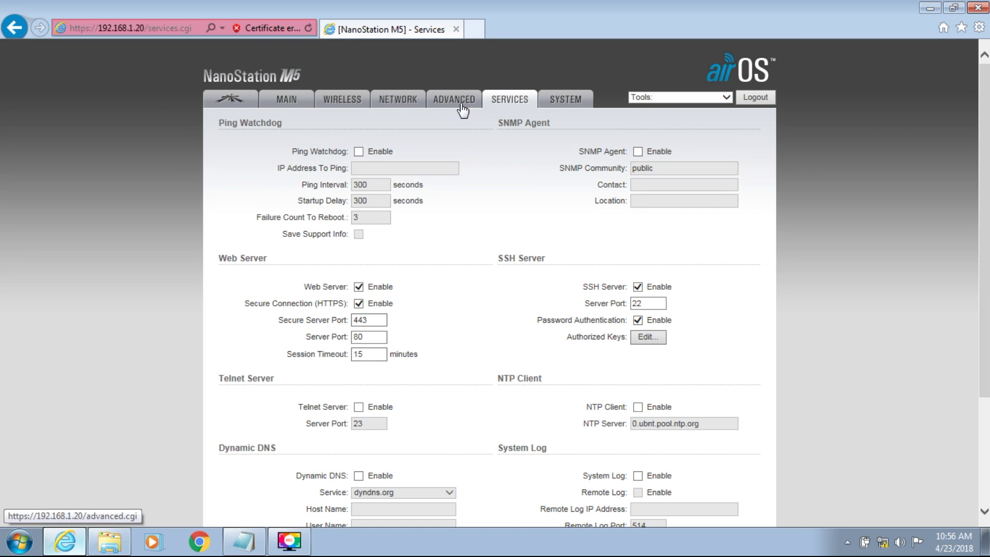
click(453, 100)
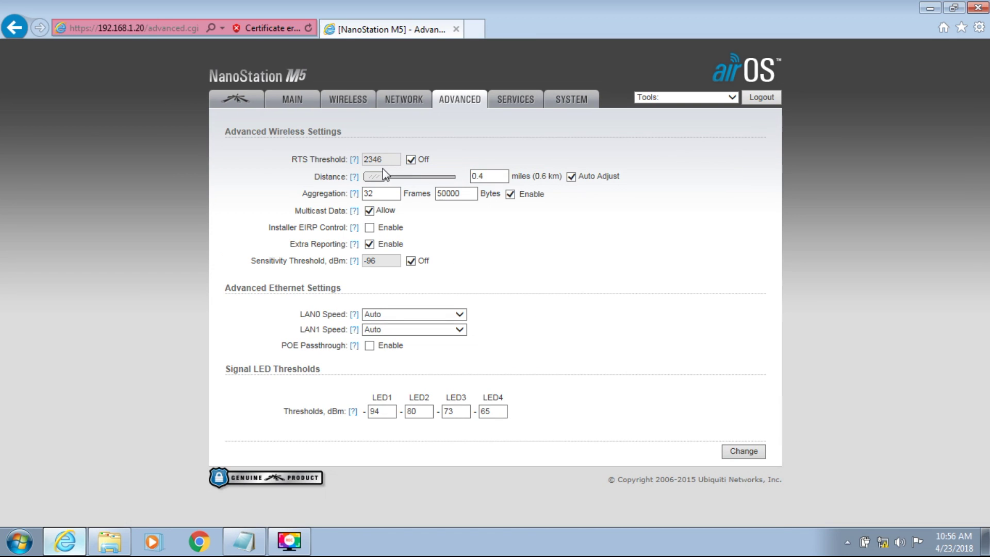
drag(383, 173, 559, 169)
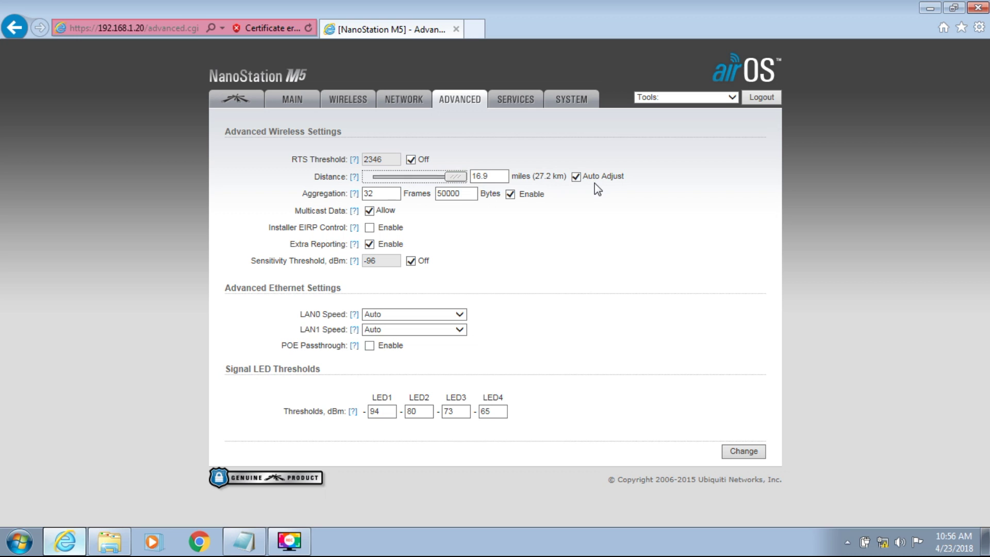
click(748, 453)
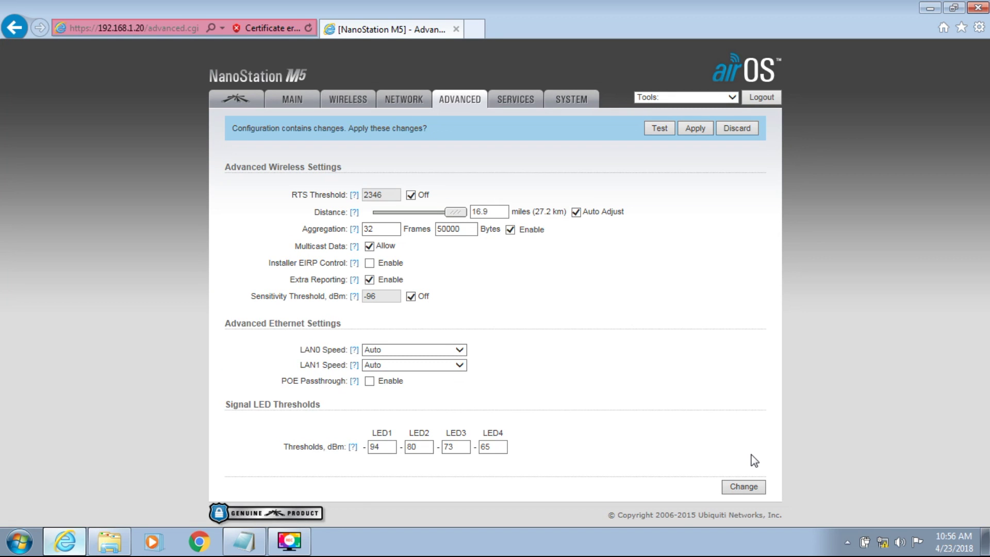
click(407, 100)
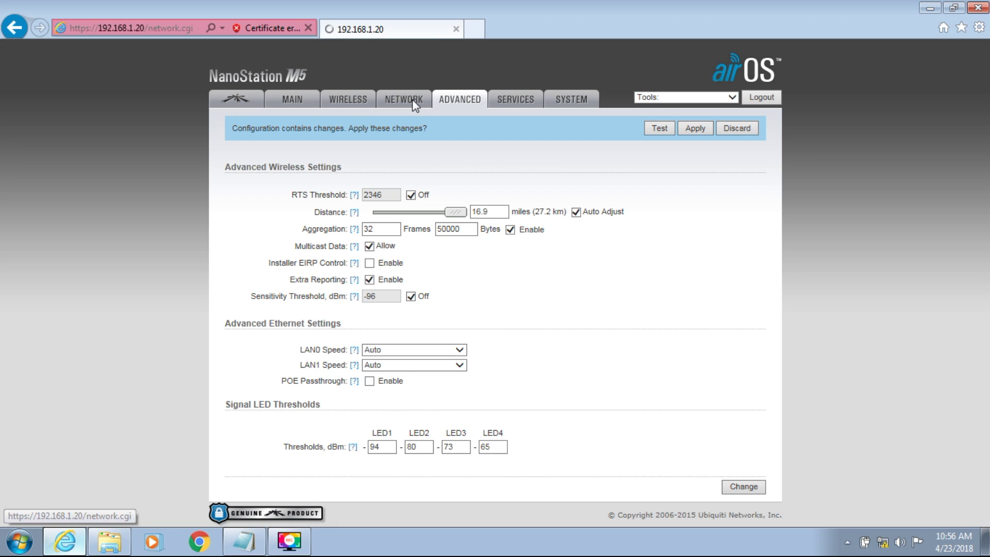
- Change the management IP address to 192.168.1.11 and apply the configuration
click(423, 307)
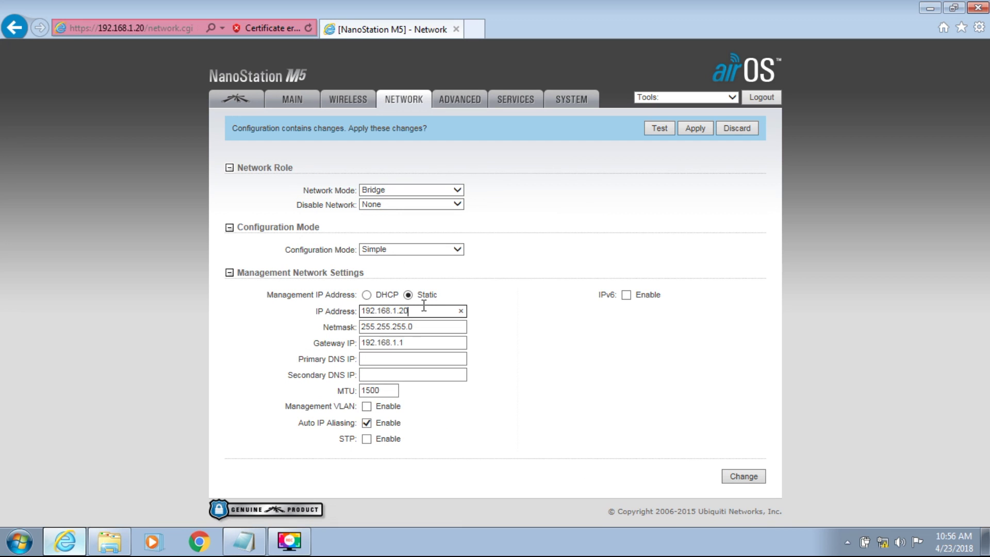
key(BackSpace)
key(BackSpace)
text(11)
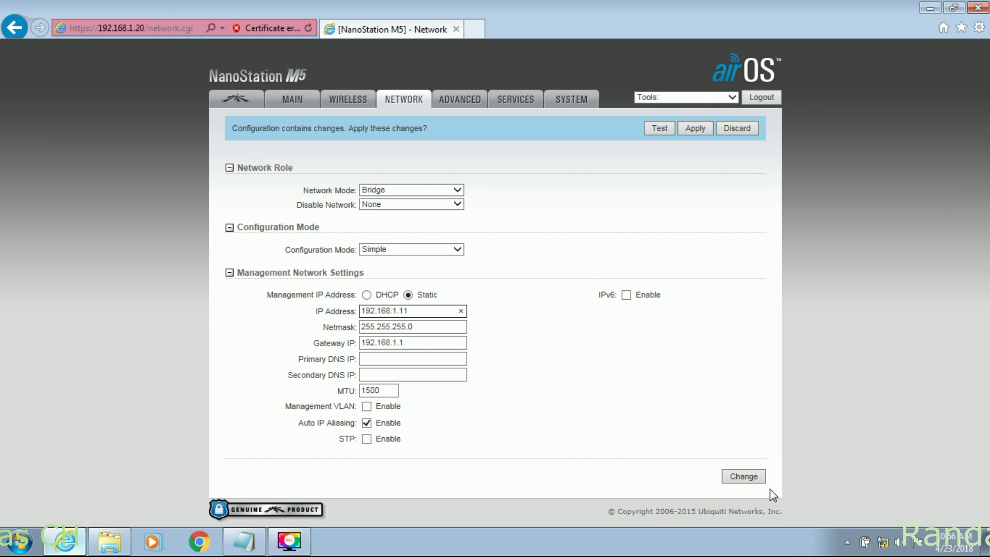
click(744, 475)
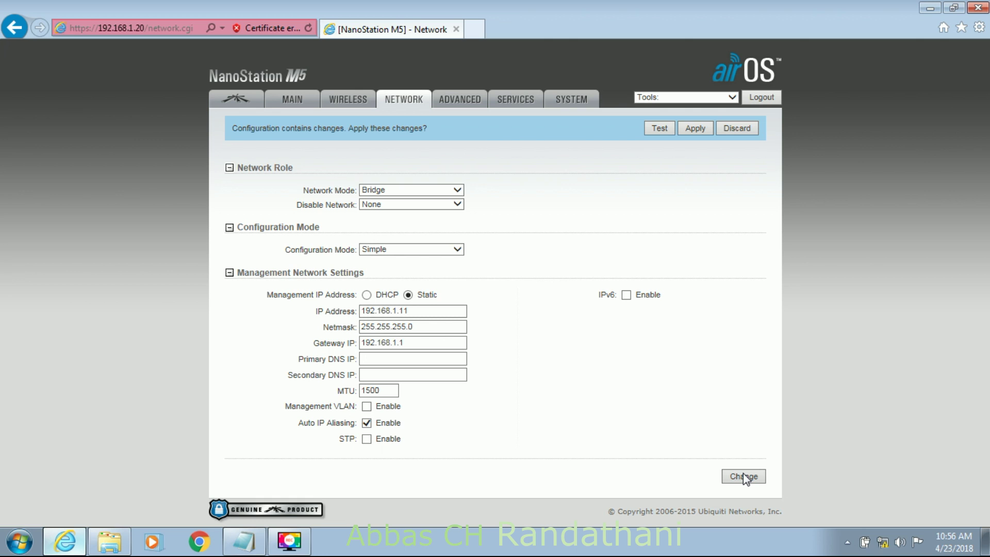
click(694, 128)
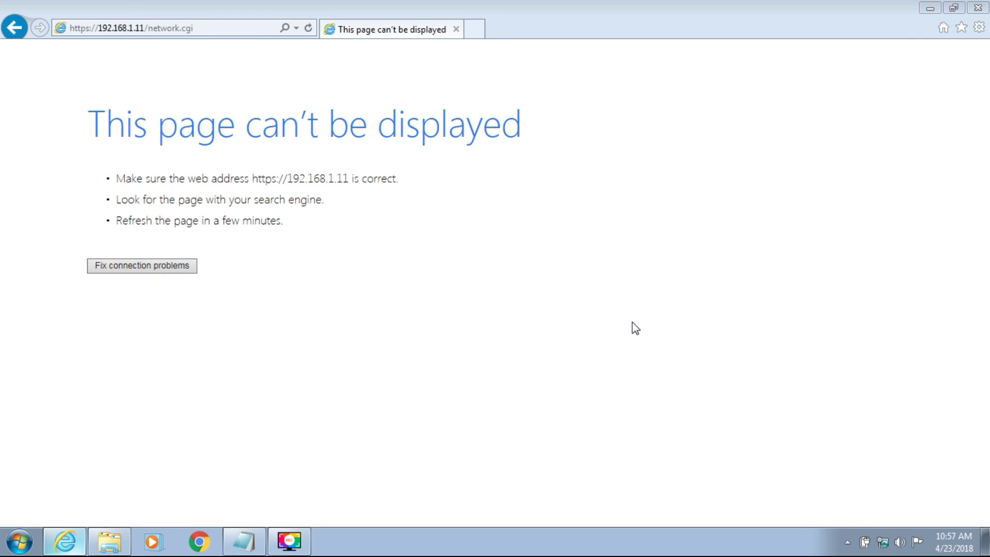
click(220, 28)
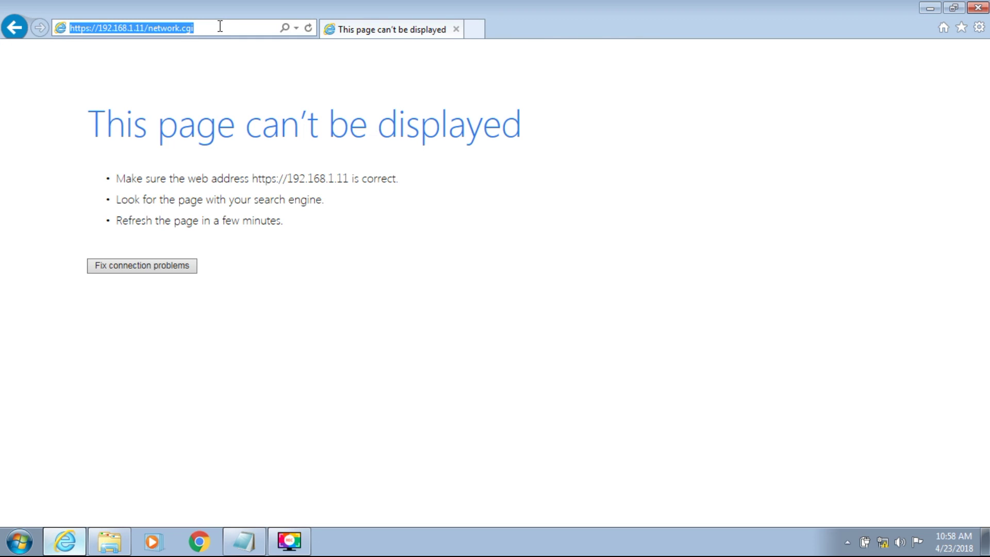
click(220, 27)
key(BackSpace)
key(BackSpace)
key(BackSpace)
key(BackSpace)
key(BackSpace)
key(BackSpace)
key(BackSpace)
key(BackSpace)
key(BackSpace)
key(BackSpace)
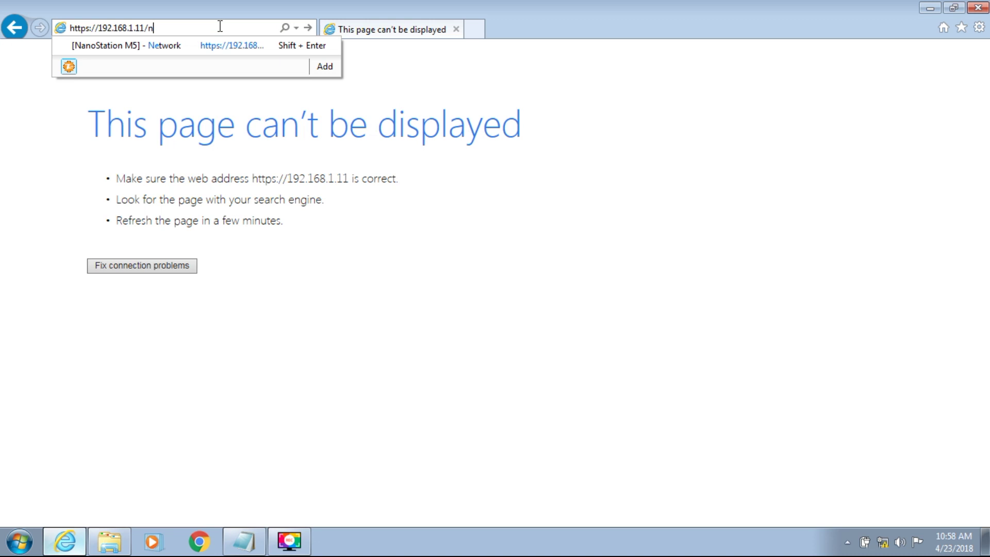
key(BackSpace)
key(Return)
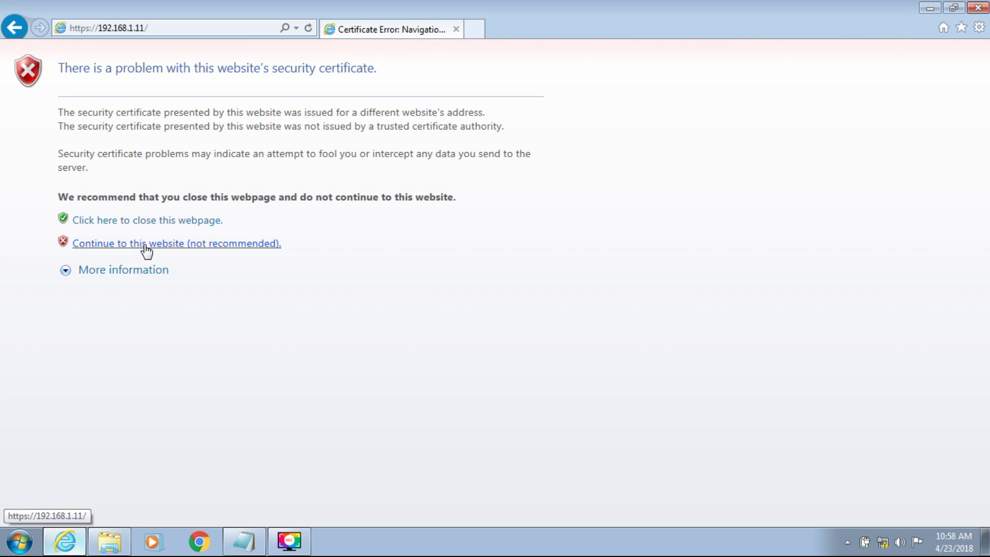
click(147, 244)
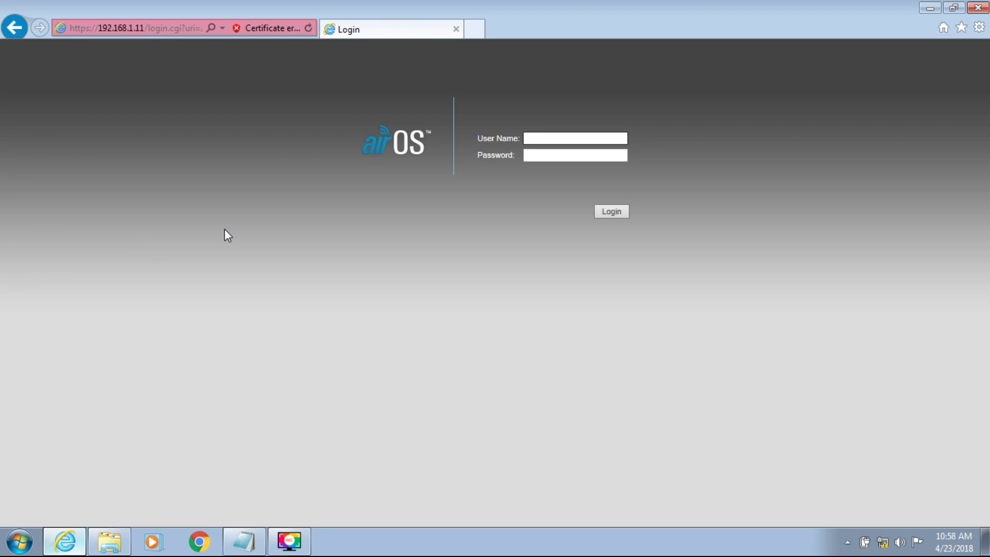
- Log in to airOS with the default username and password
key(Tab)
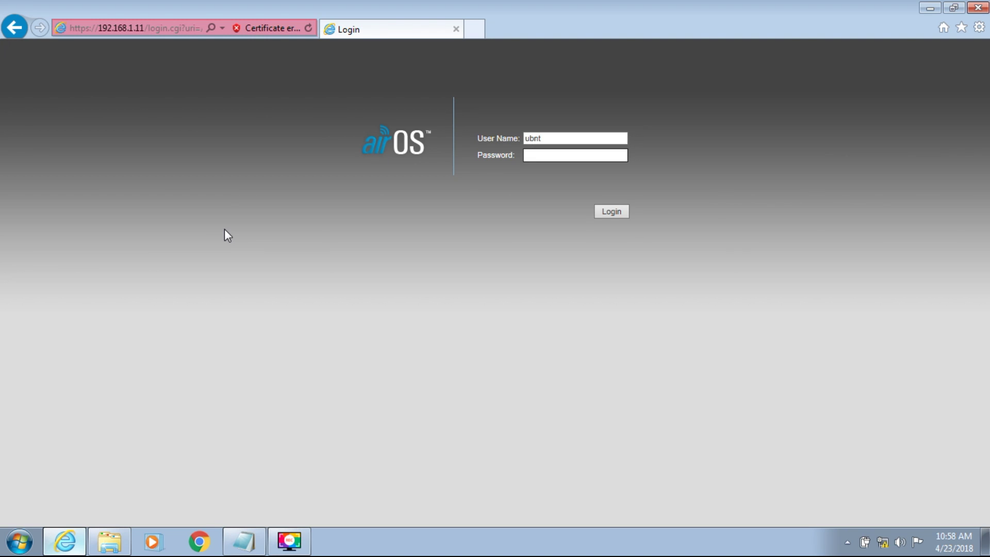
click(600, 206)
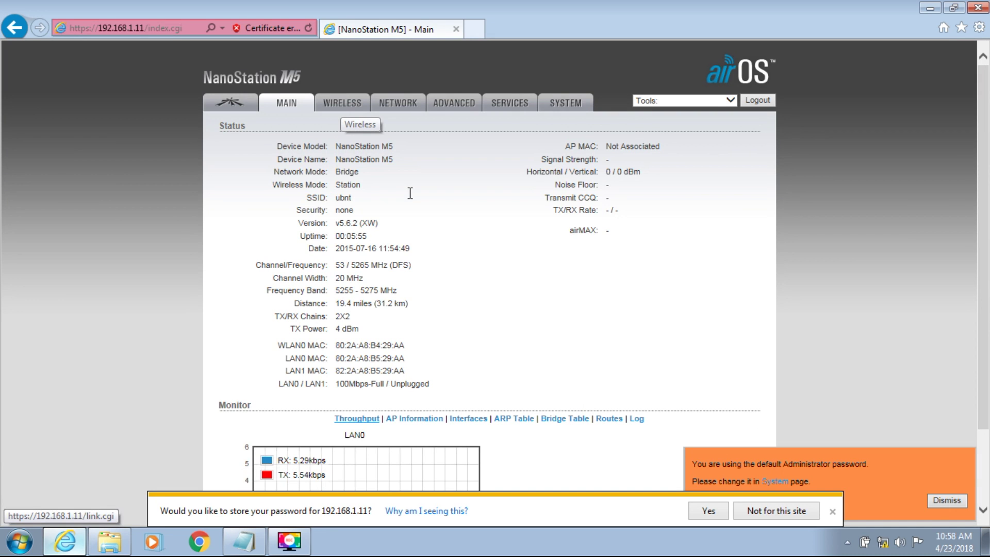
- Allow pop-ups from the device on the Wireless settings page
click(335, 106)
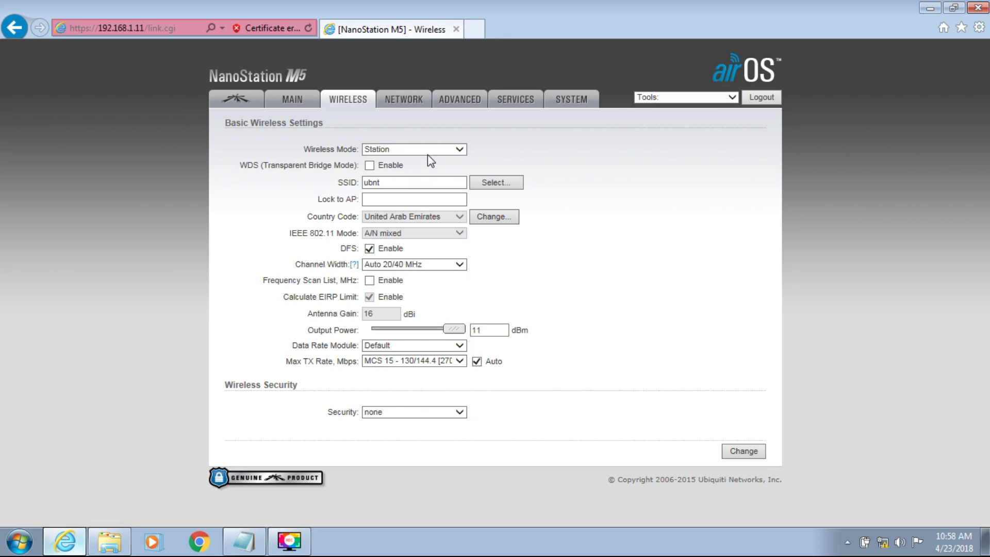
click(494, 187)
click(675, 511)
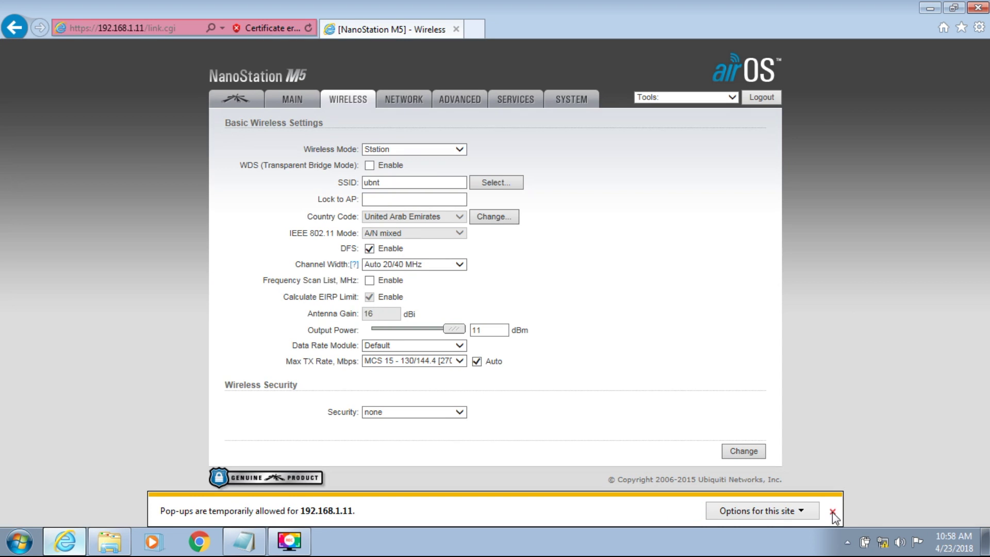
click(833, 512)
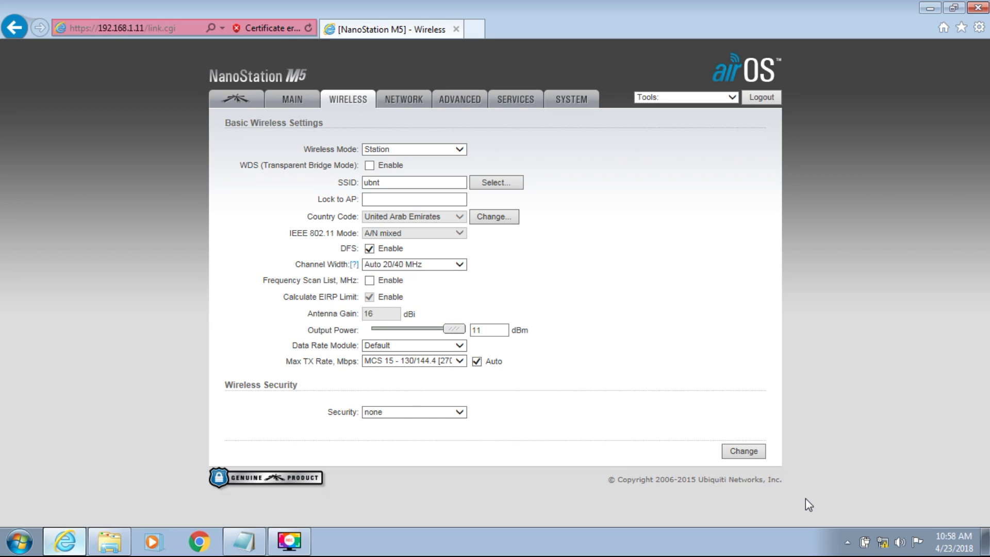
- Pick the Casper access point in the Site Survey as the station's SSID
click(495, 183)
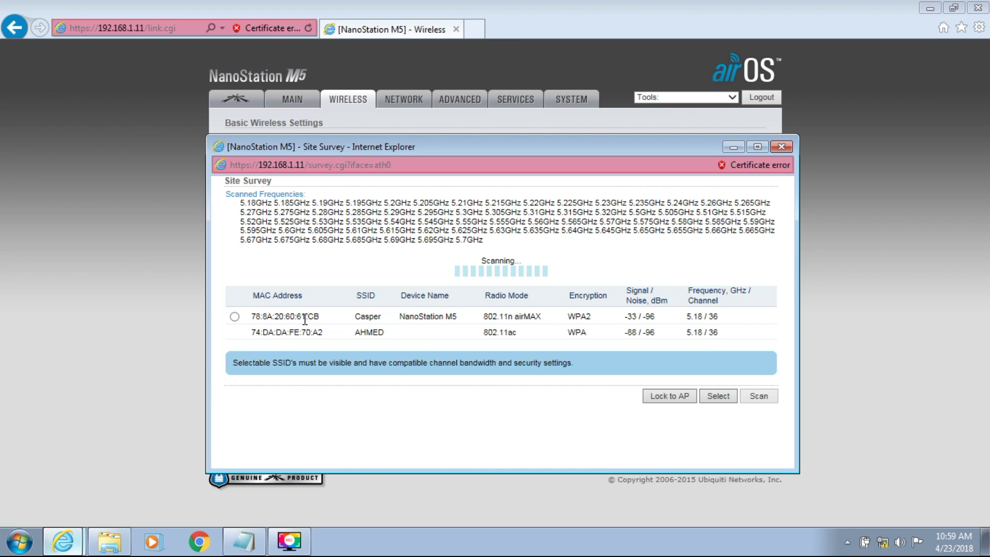
click(234, 316)
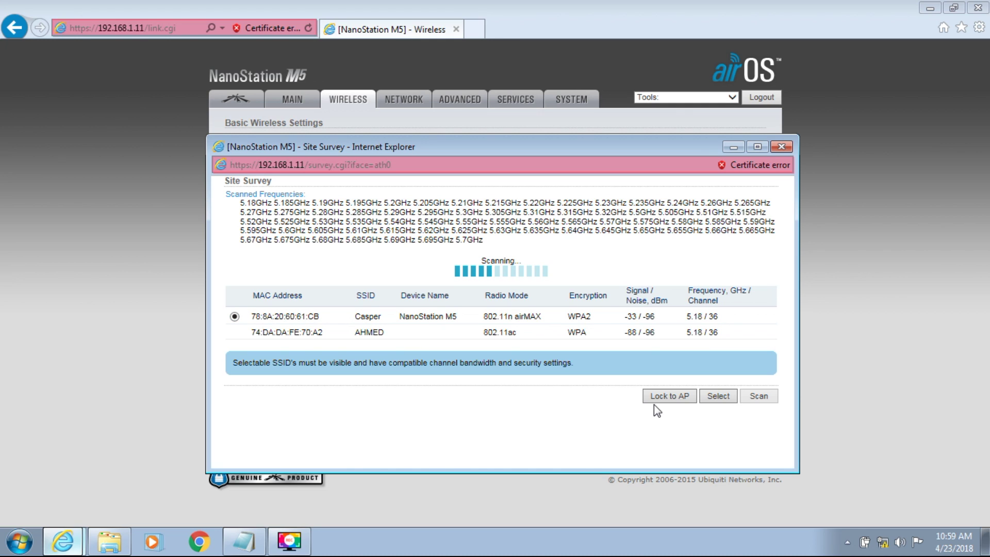
drag(274, 316, 653, 321)
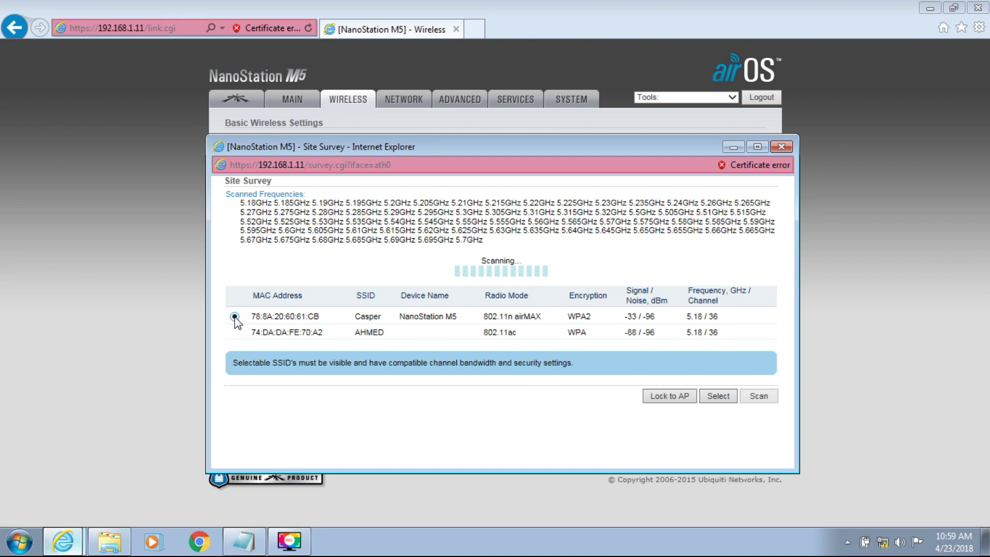
click(719, 367)
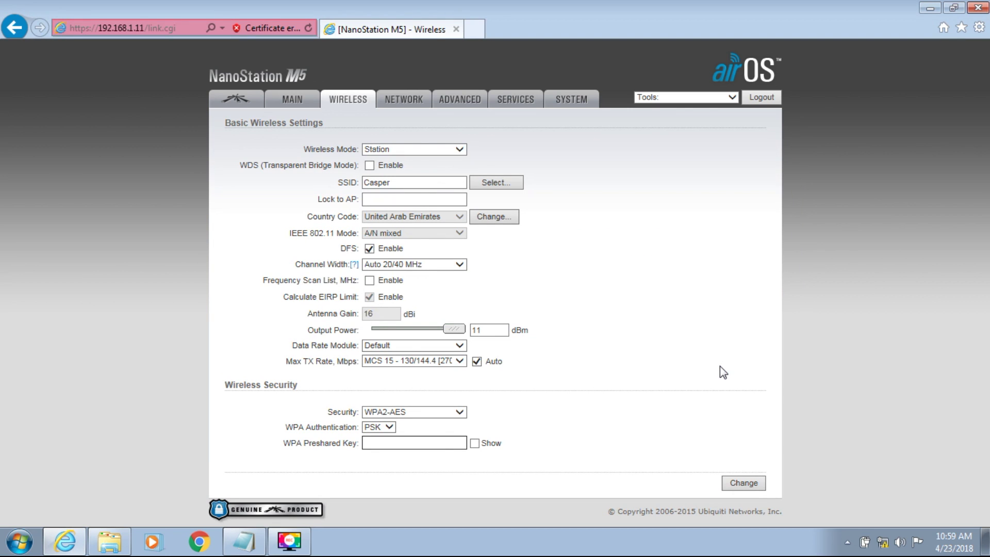
- Enter the WPA preshared key for Casper and apply the wireless changes
click(442, 443)
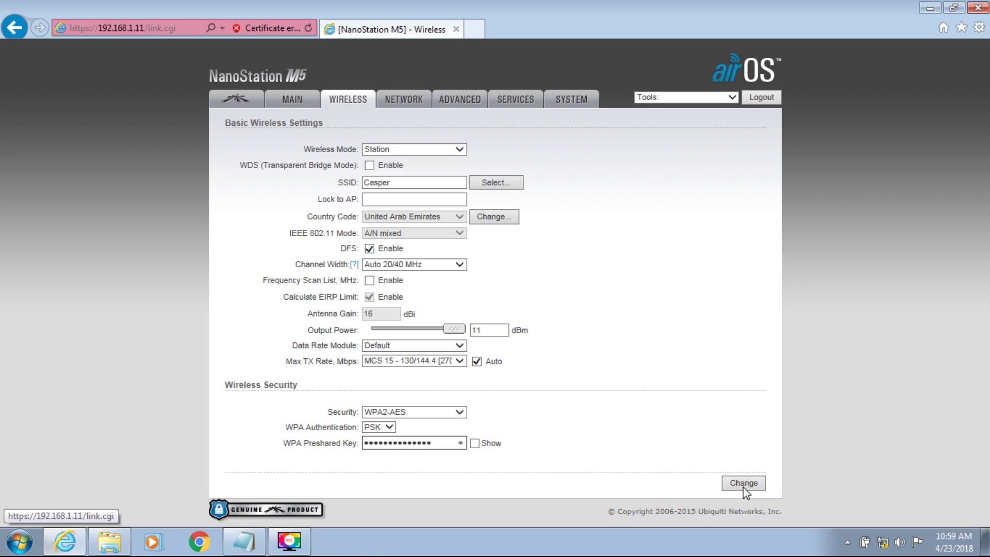
click(743, 483)
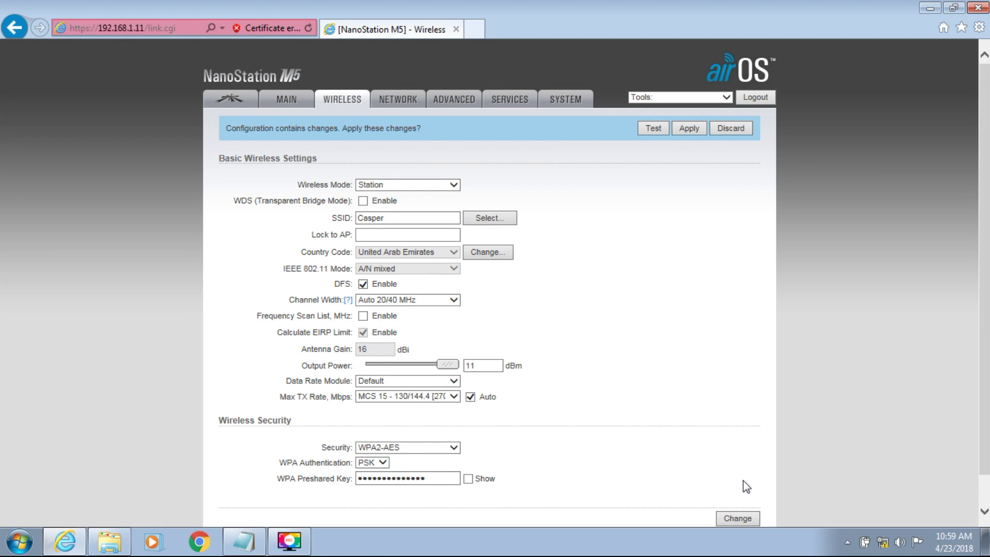
click(686, 128)
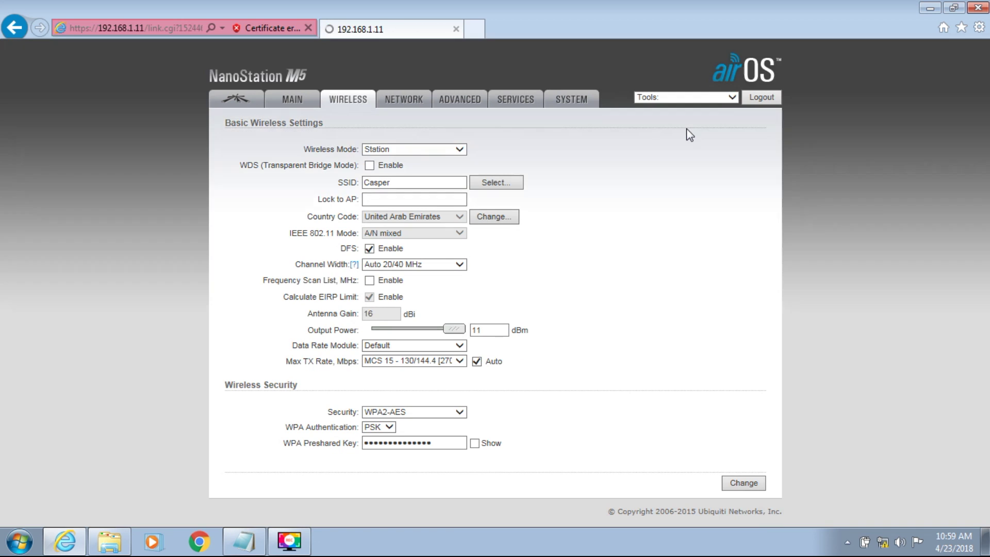